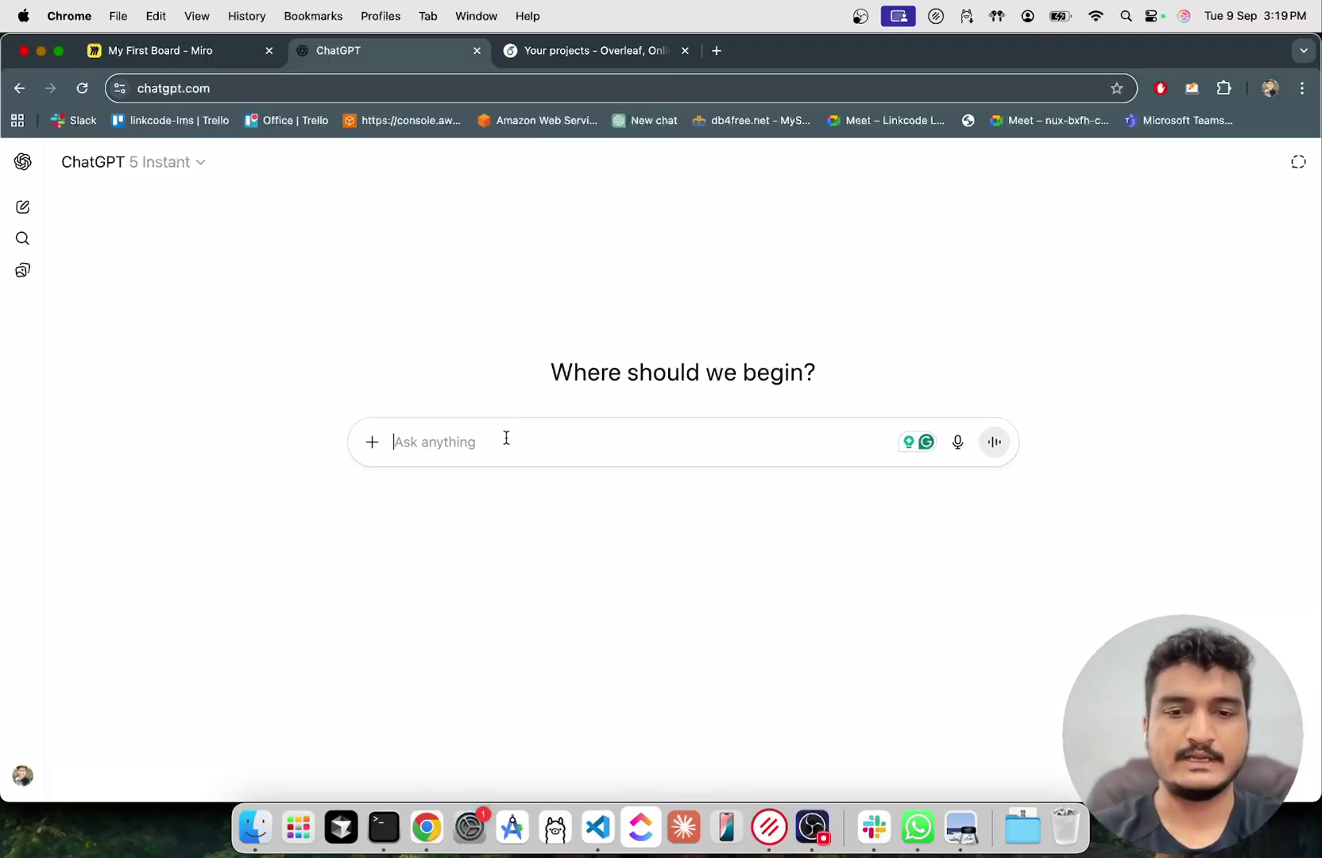
Ask ChatGPT 'What are latest skills required by freshers give me latex code of it'
type("What are latest ")
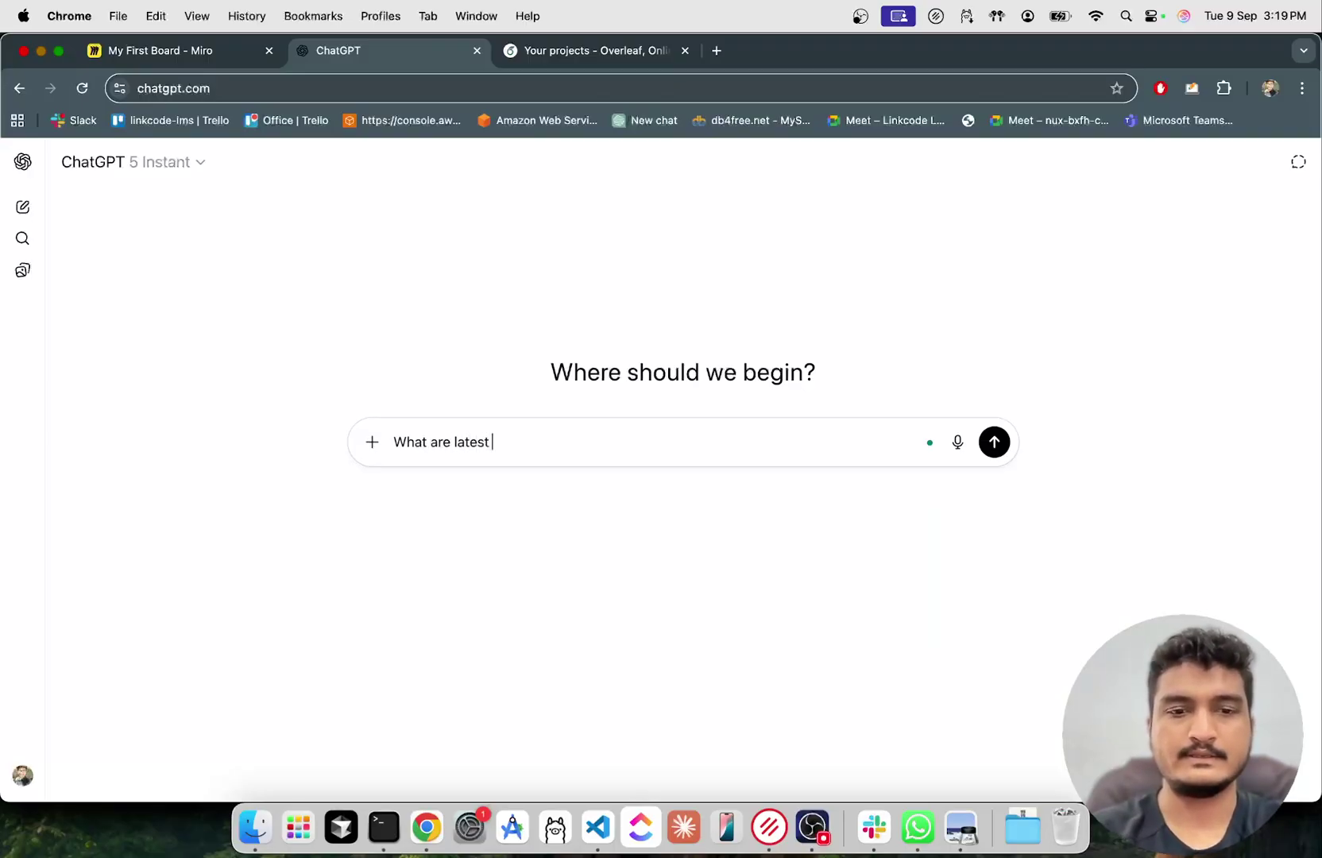
type("skills re")
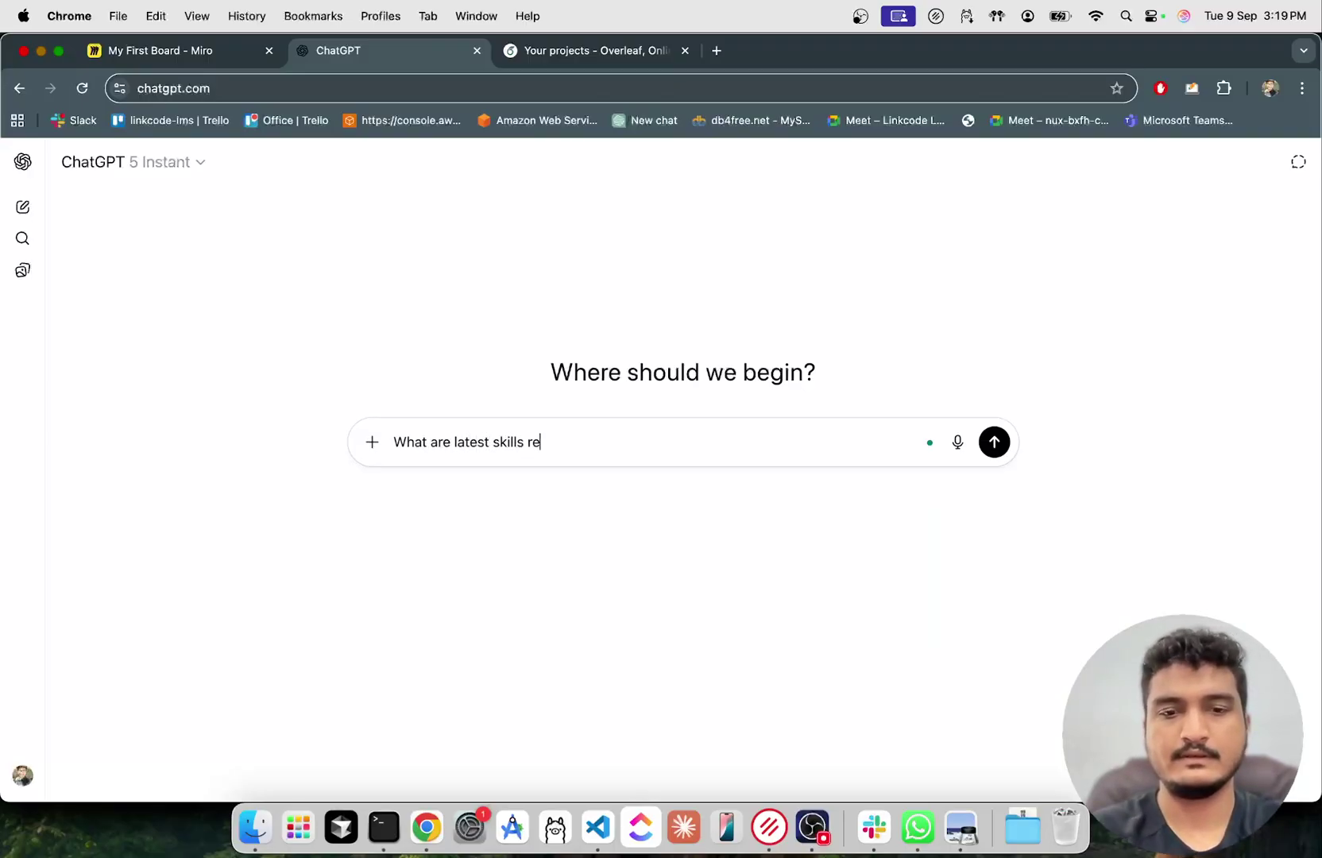
type("quired by frehsre")
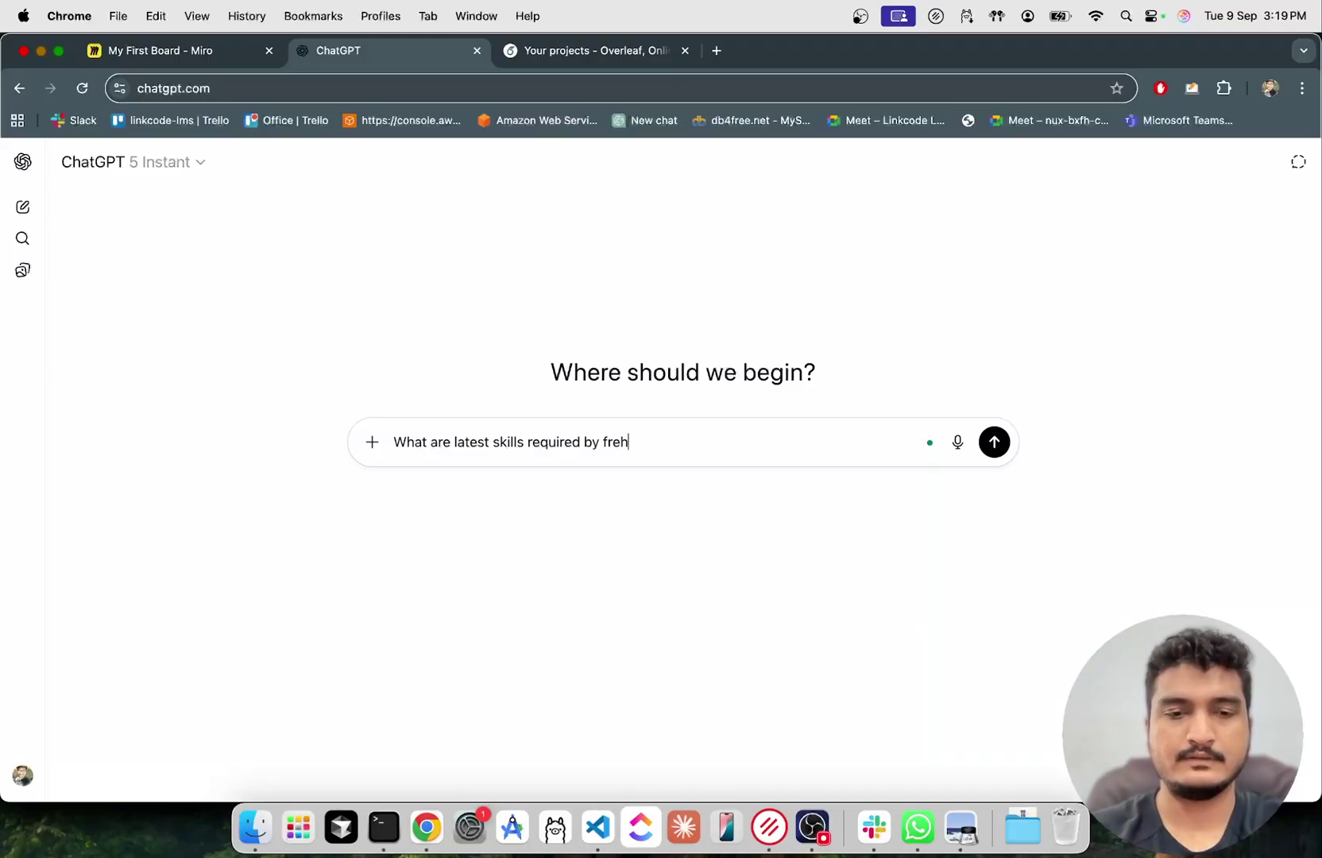
key("BackSpace")
type("shers ")
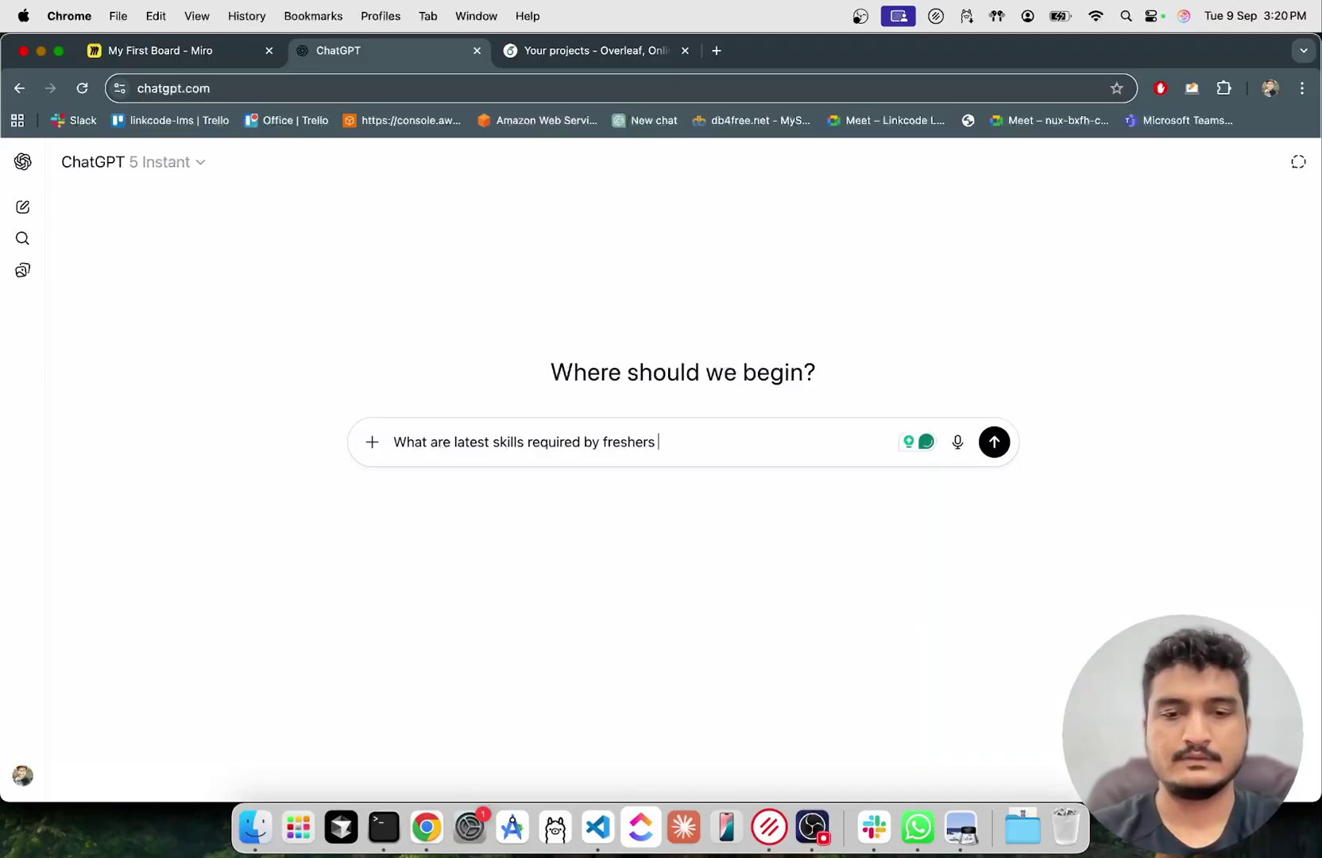
type("give ")
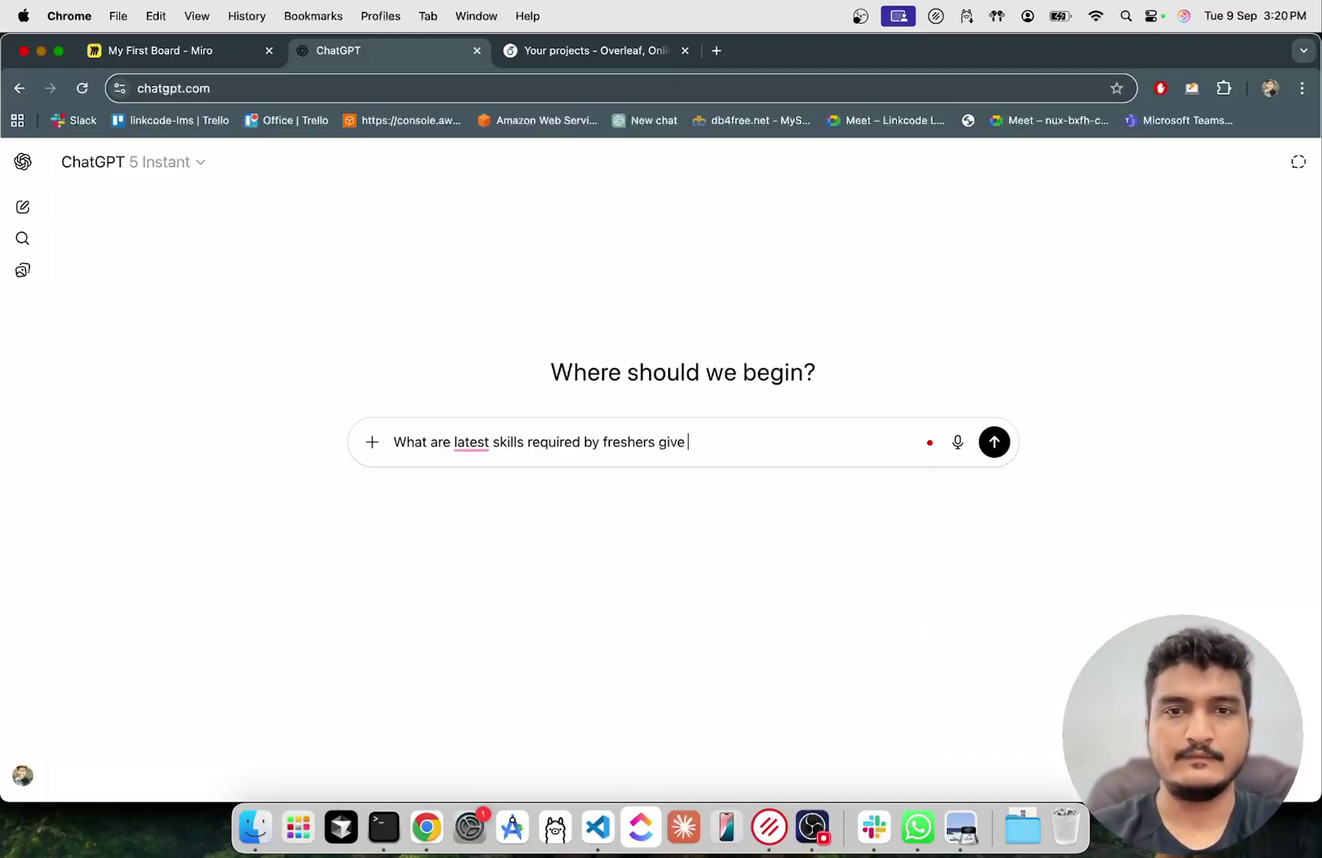
type("me latex")
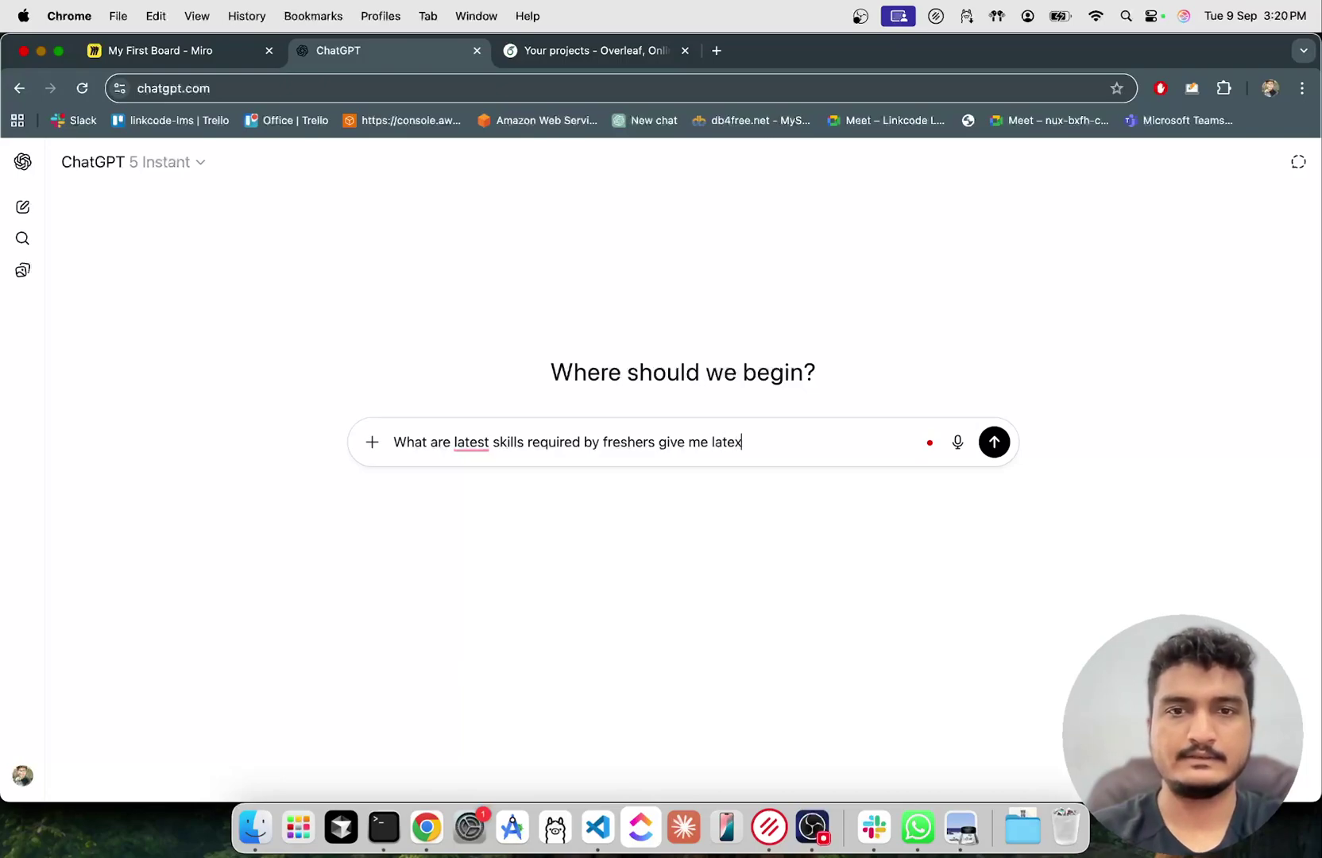
type(" code of it")
key("Return")
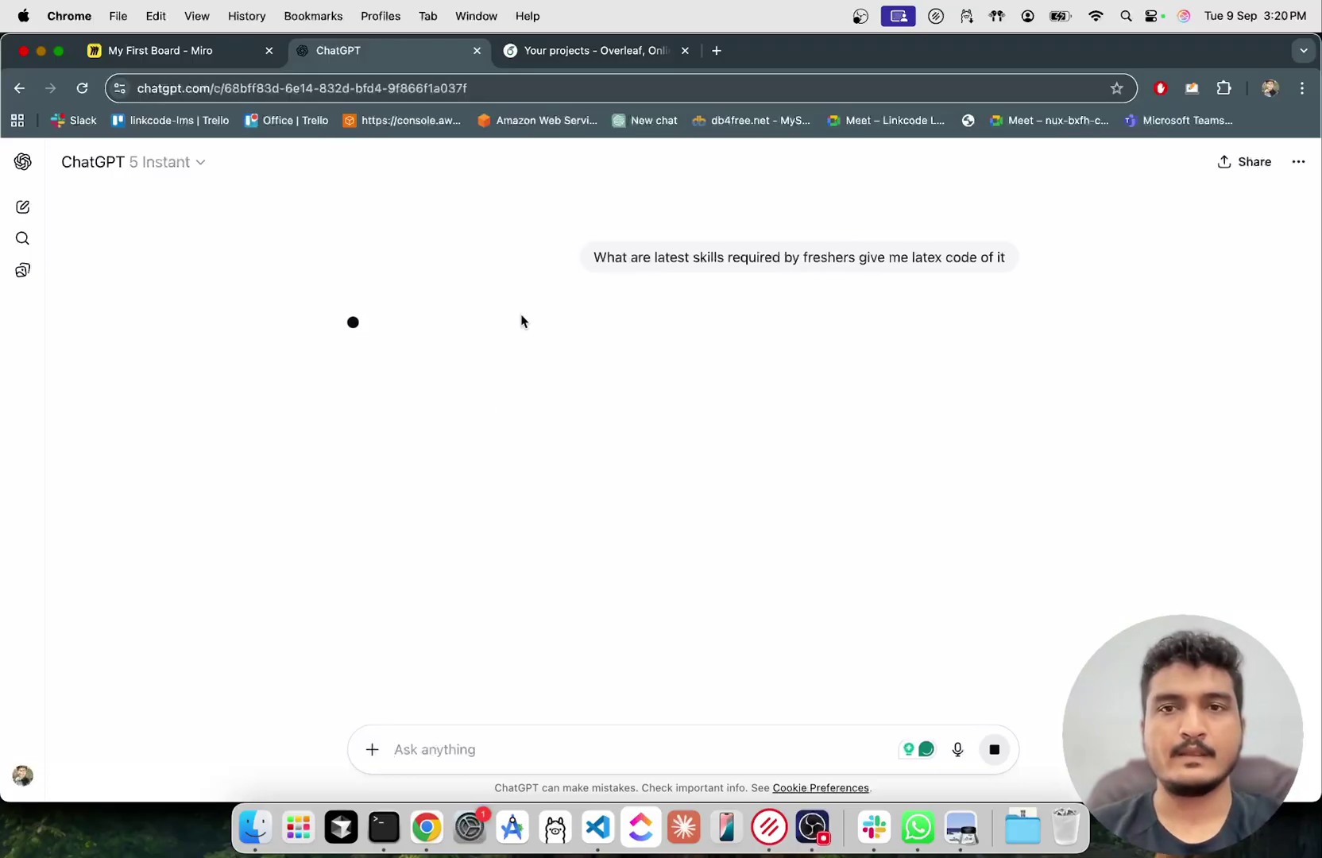
Read ChatGPT's 2025 fresher skills reply down to its 'Essential Skills for Freshers (2025)' LaTeX itemize snippet
double_click(913, 258)
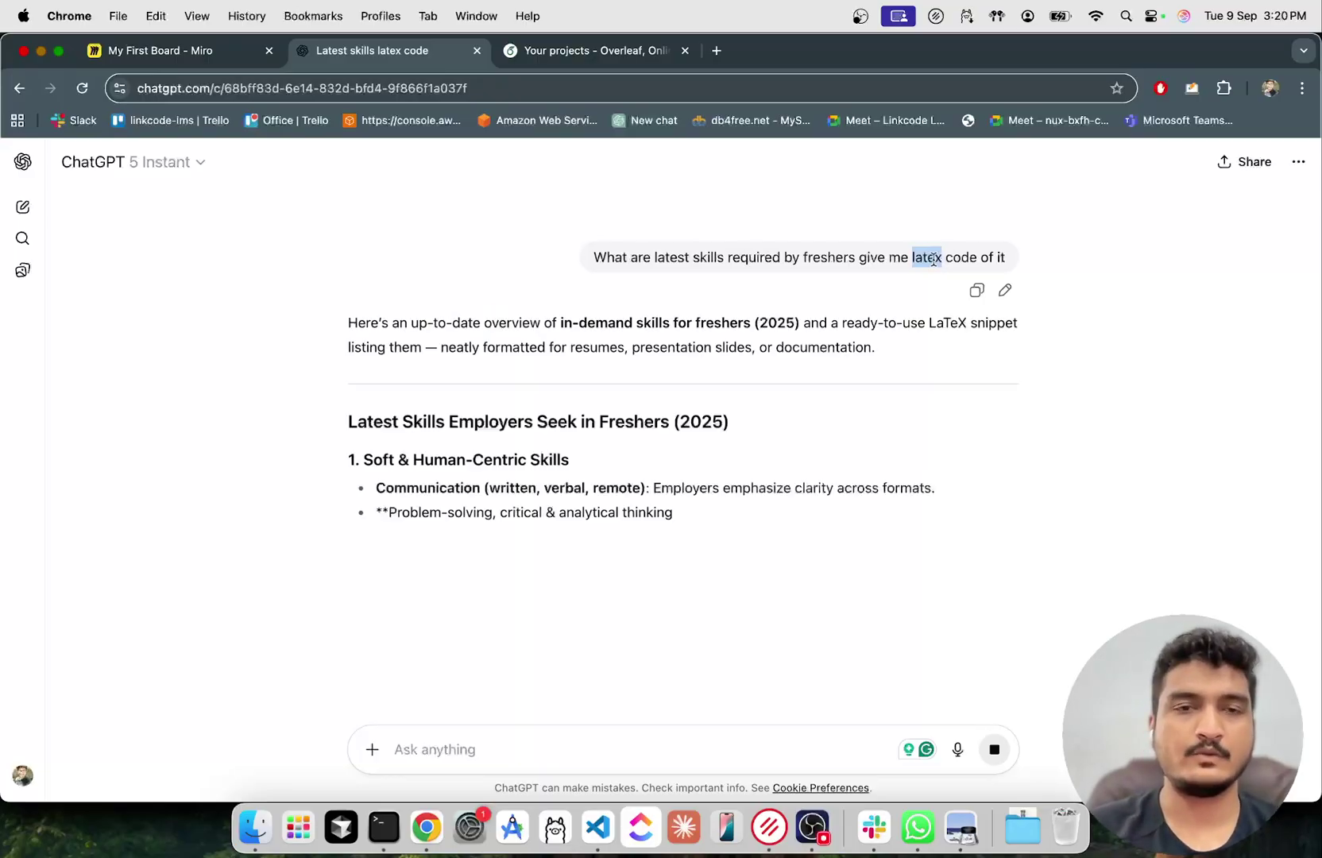
scroll(343, 369, "down", 4)
scroll(344, 370, "down", 10)
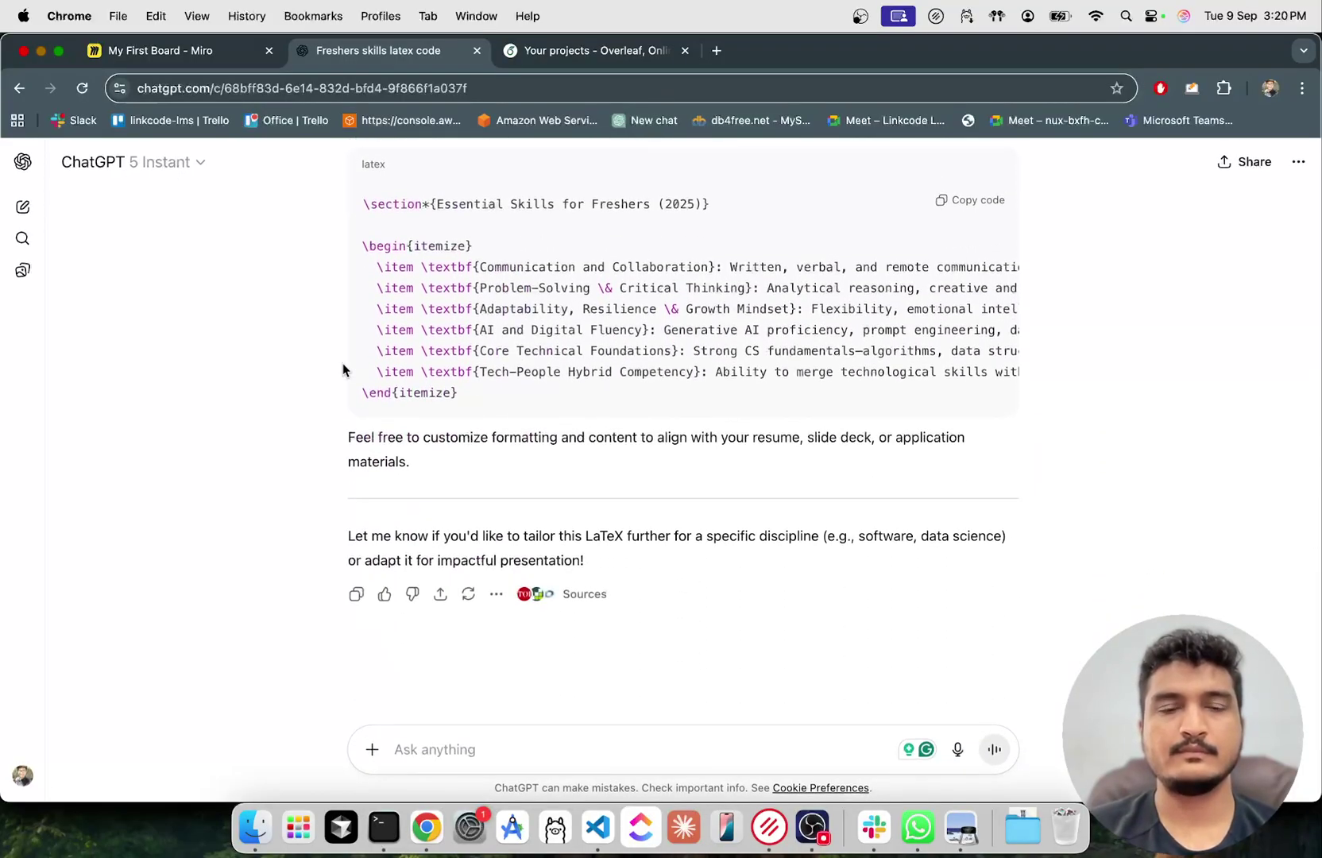
scroll(344, 370, "up", 20)
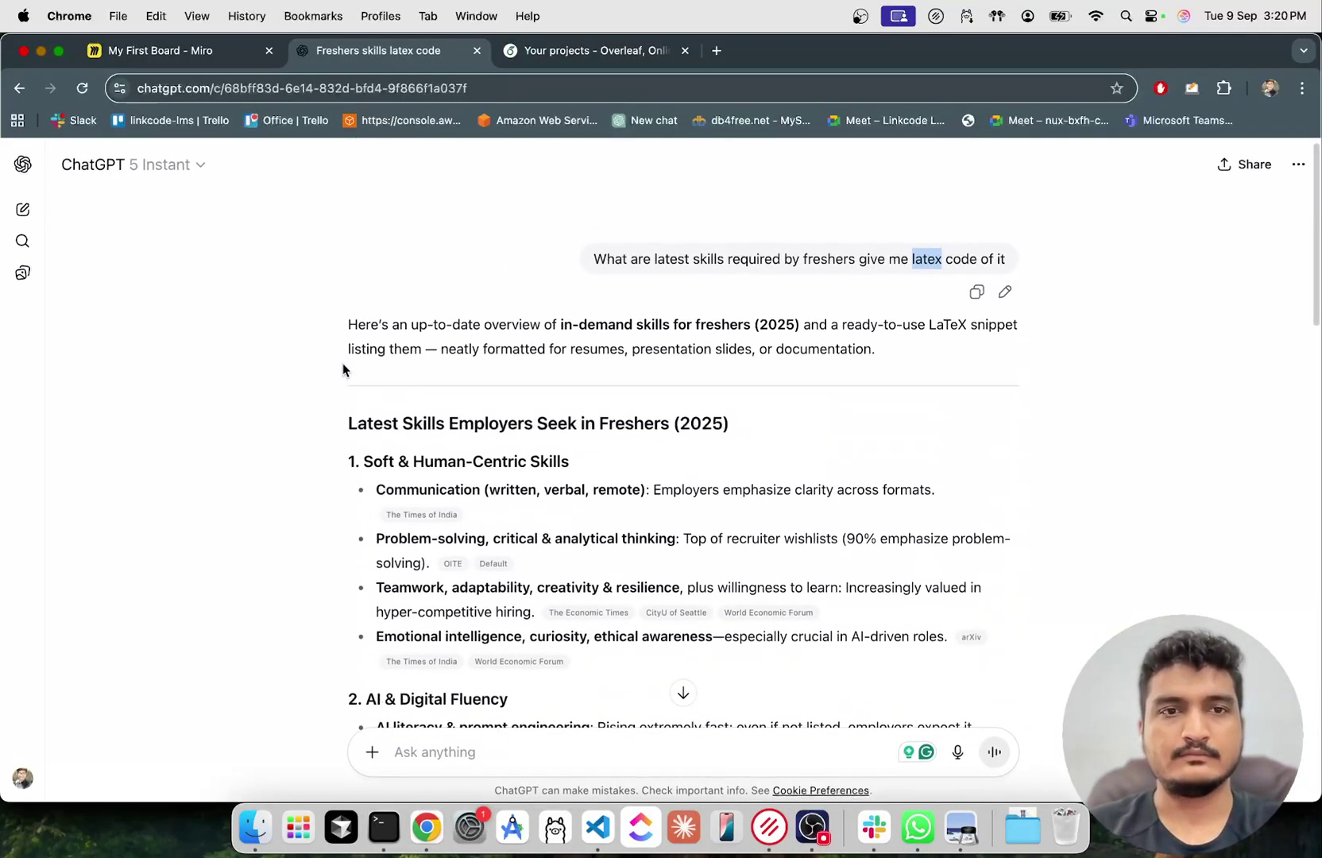
scroll(441, 428, "down", 20)
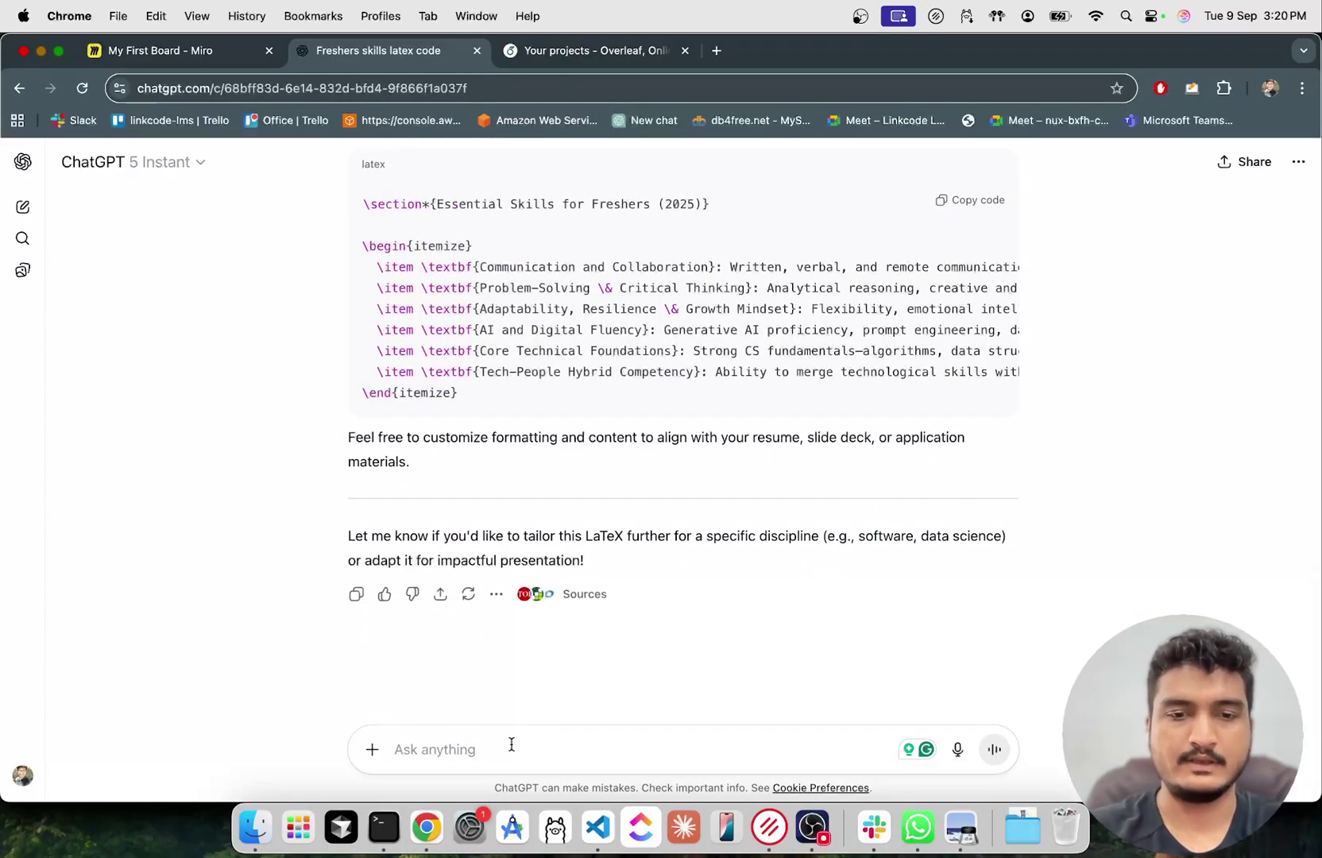
Ask ChatGPT for complete LaTeX code of a resume for a fresher
type("Give me c")
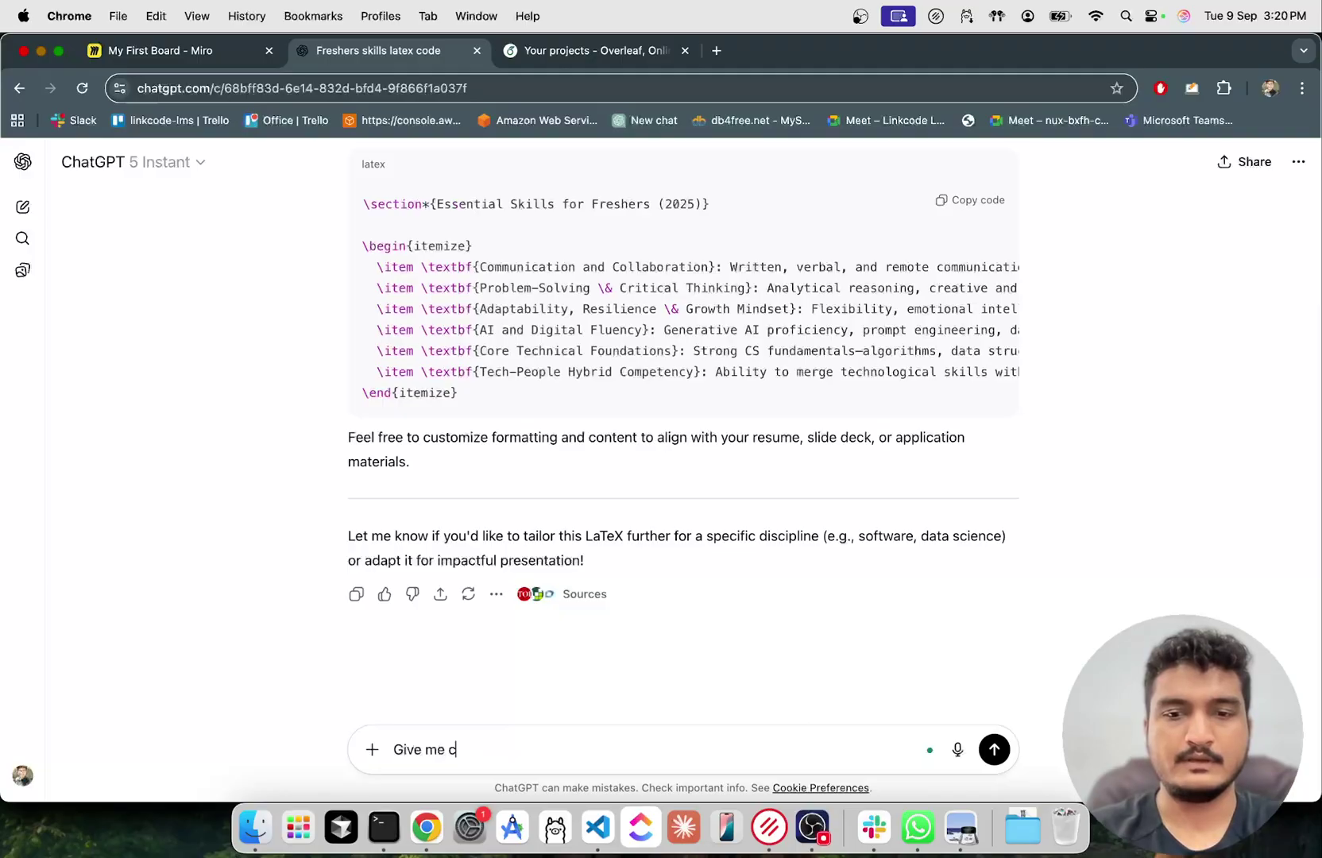
type("omplete ")
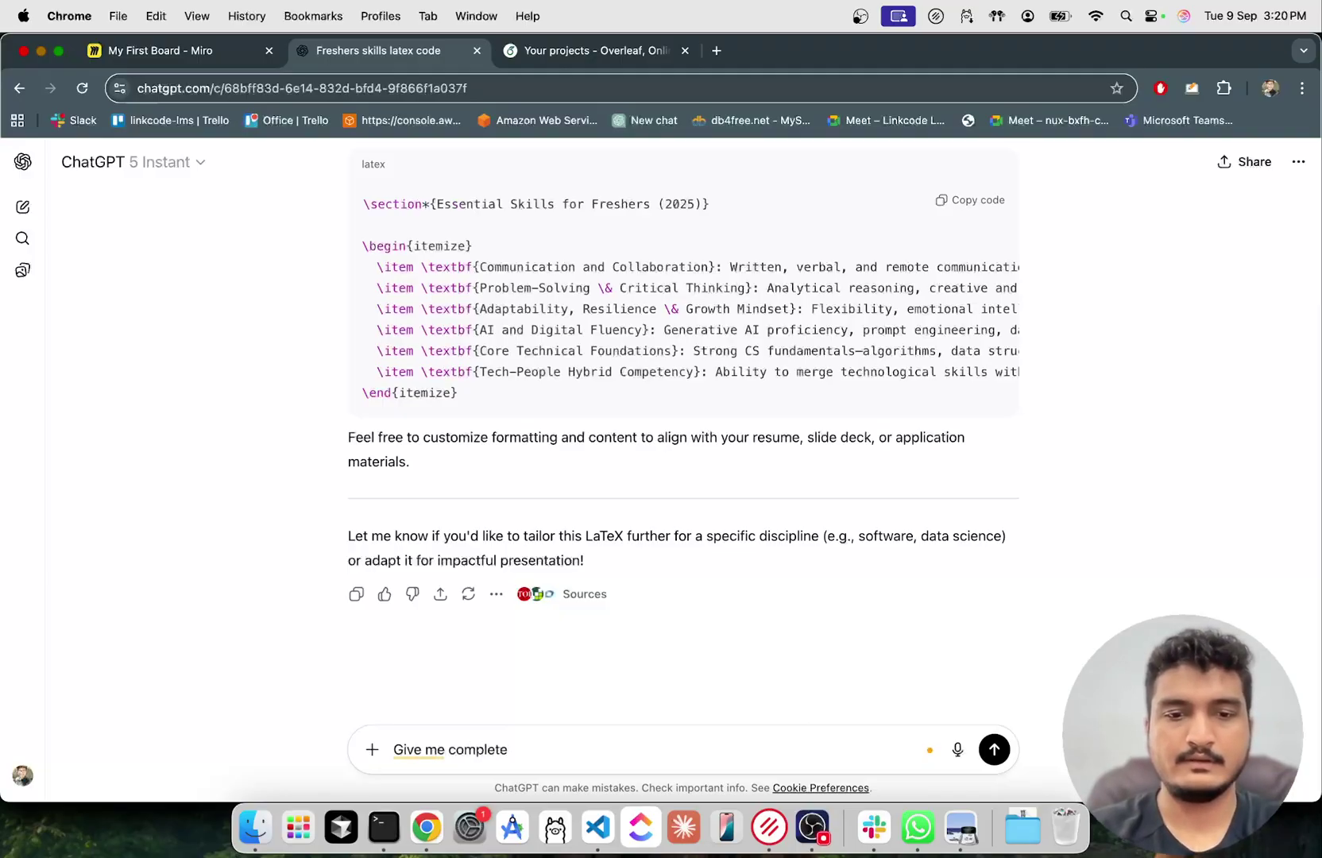
type("latext")
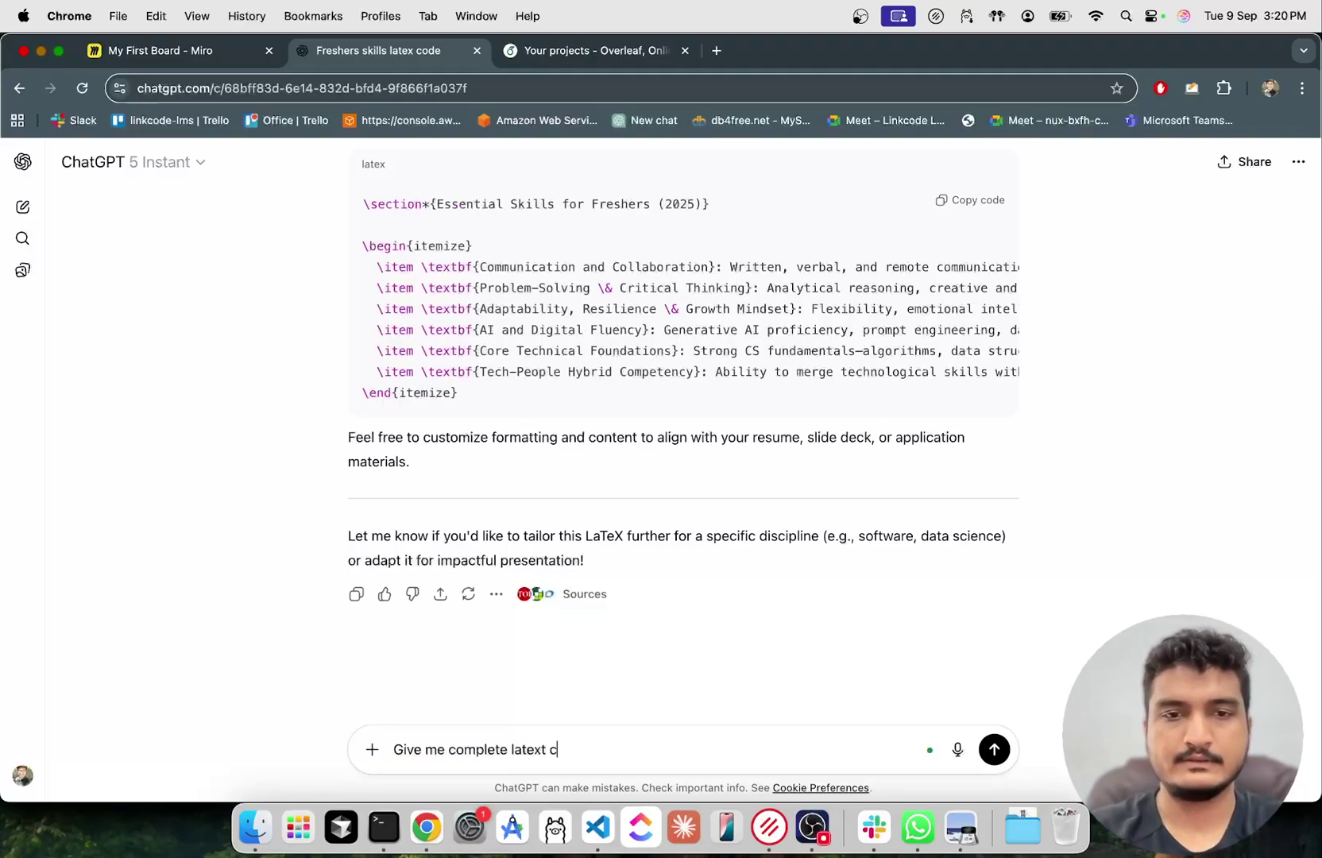
type(" c")
type("ode")
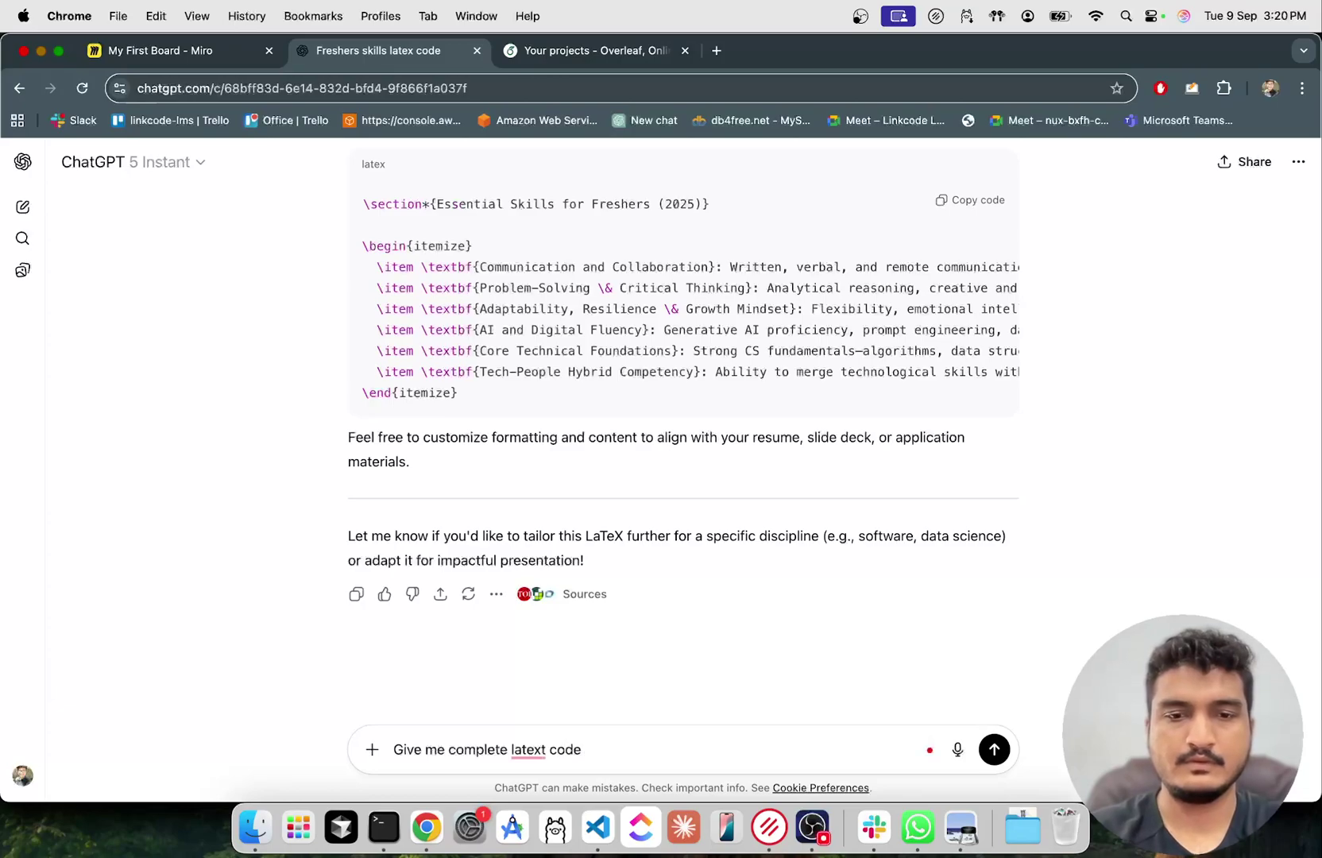
type(" of reu")
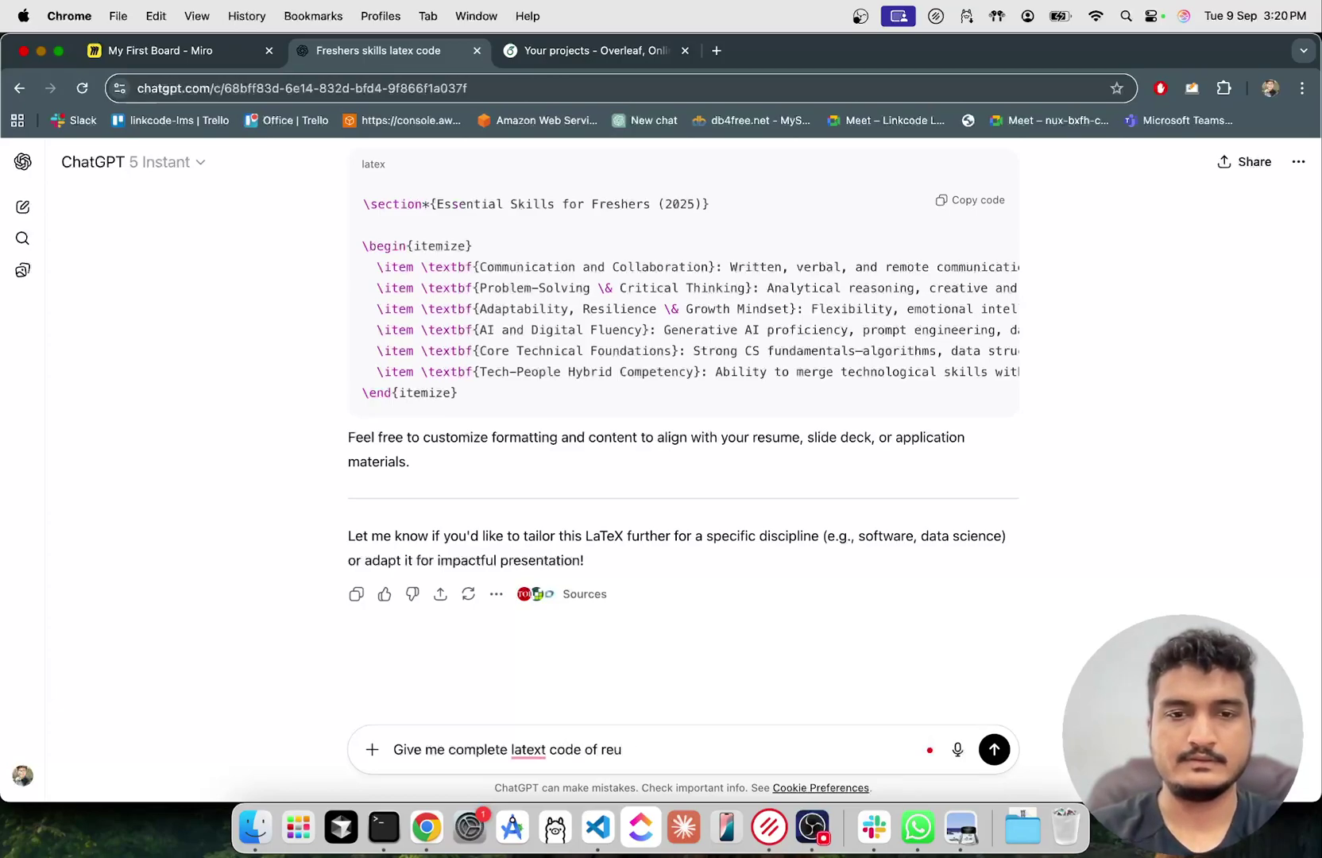
type("mme for freshe")
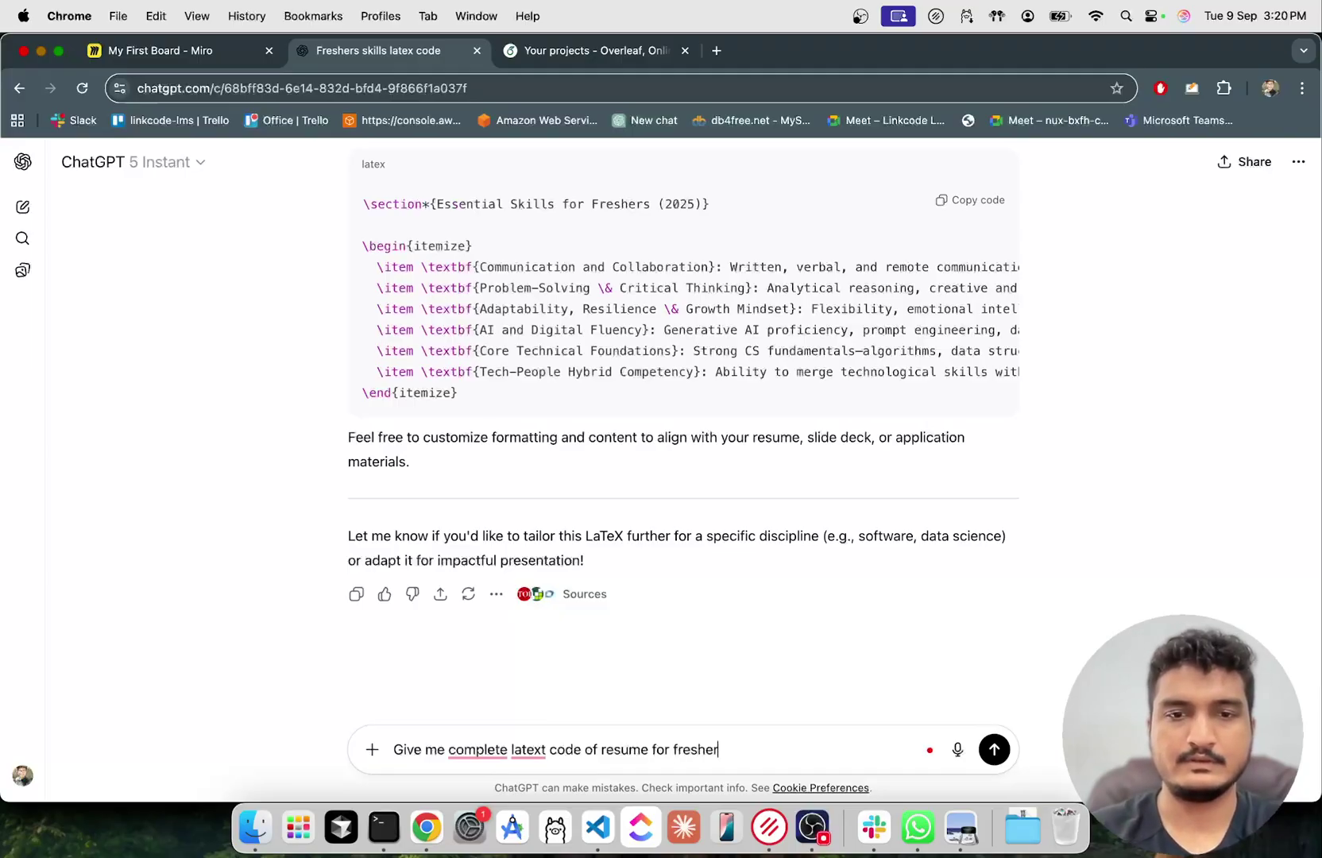
type("r")
key("Return")
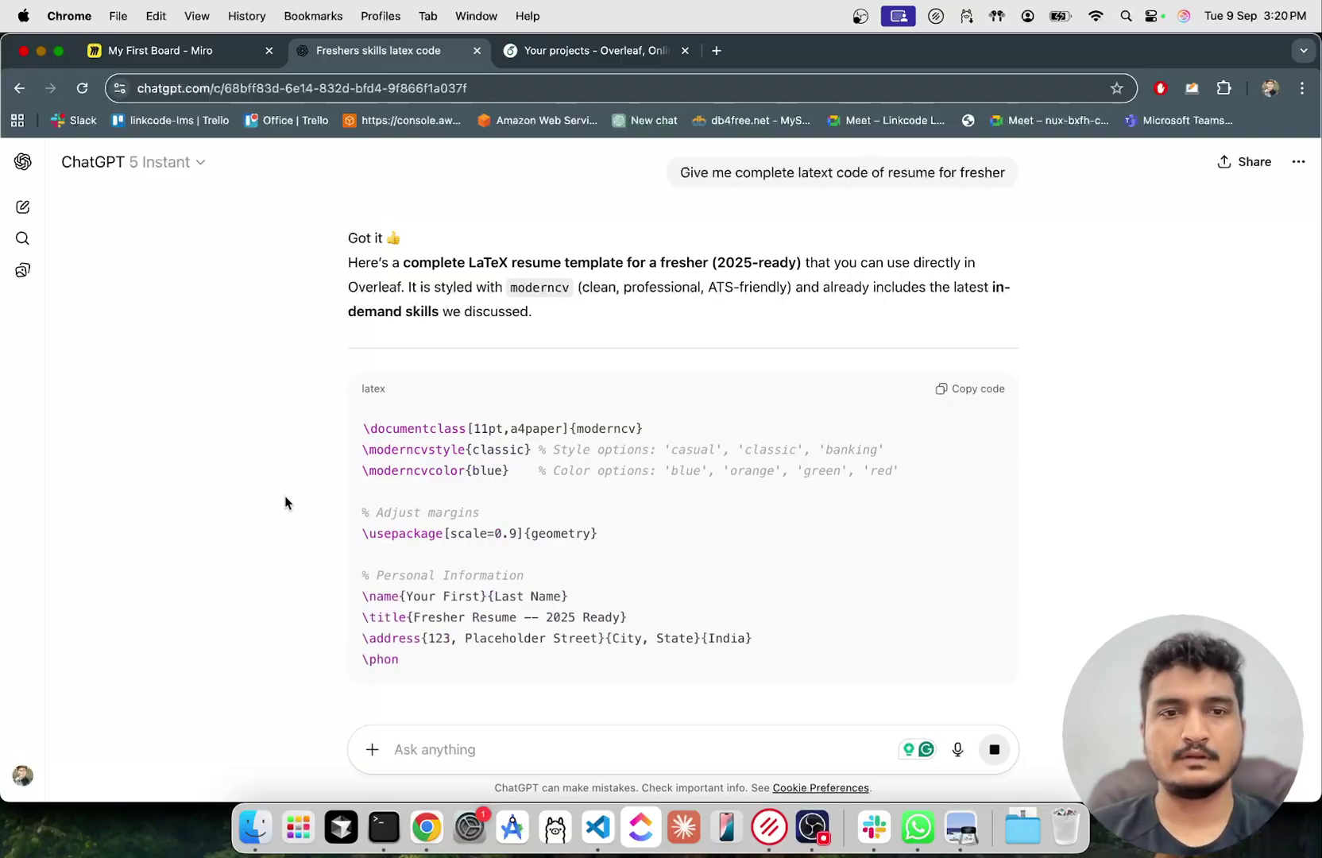
scroll(286, 502, "down", 2)
scroll(286, 502, "down", 5)
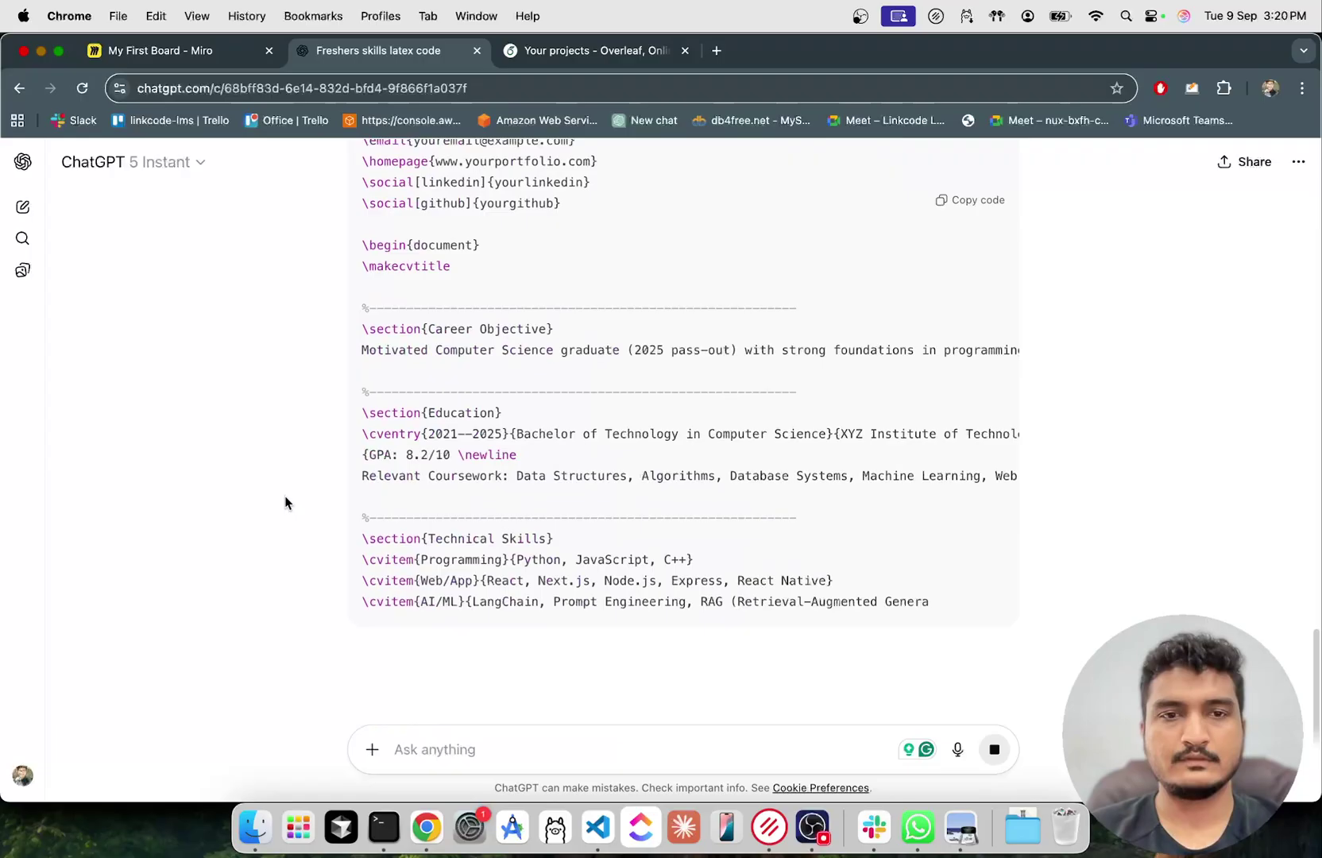
Review the generated moderncv resume template and copy its LaTeX code
scroll(286, 502, "up", 4)
scroll(286, 502, "down", 8)
scroll(286, 502, "down", 3)
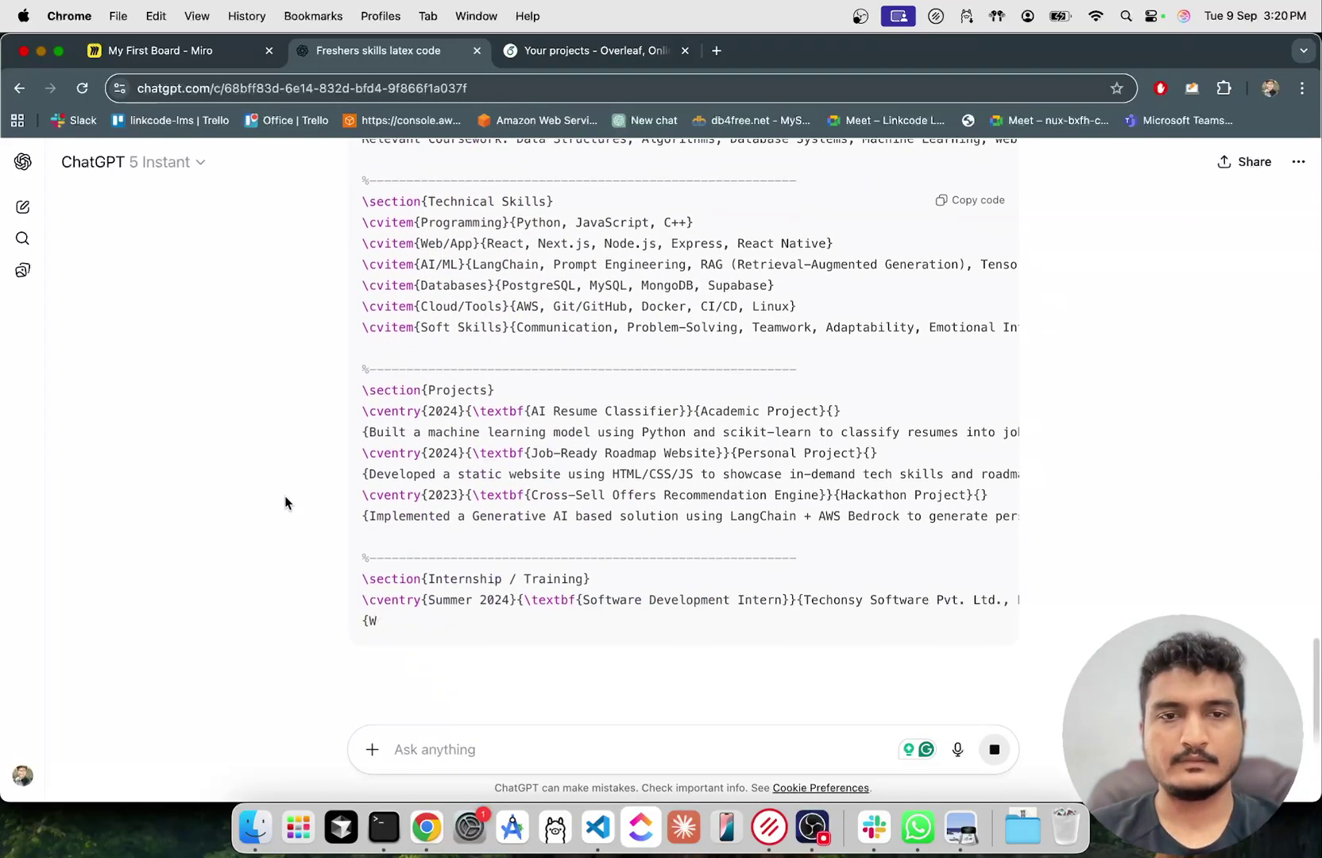
scroll(286, 502, "down", 4)
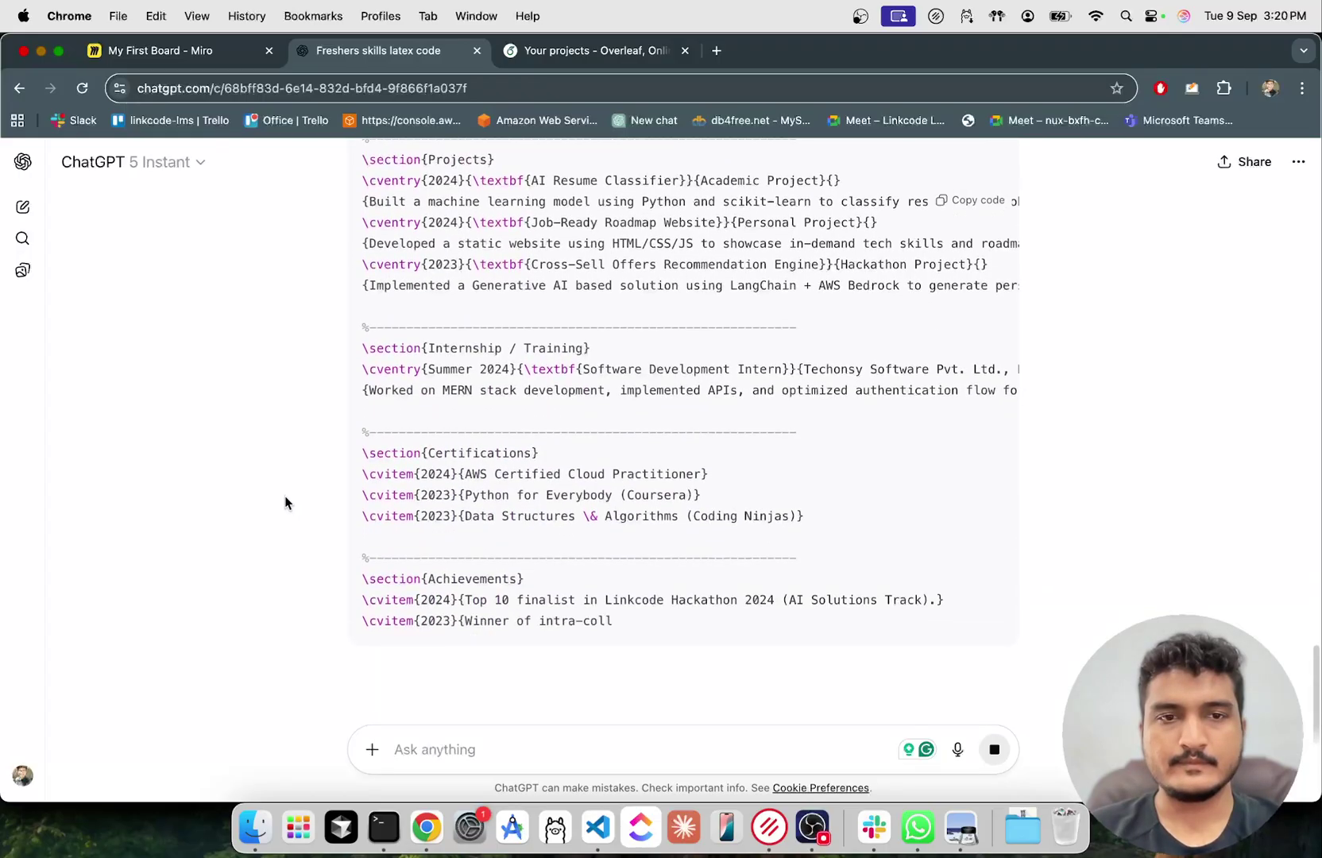
scroll(286, 503, "down", 4)
scroll(286, 502, "down", 2)
scroll(286, 502, "up", 2)
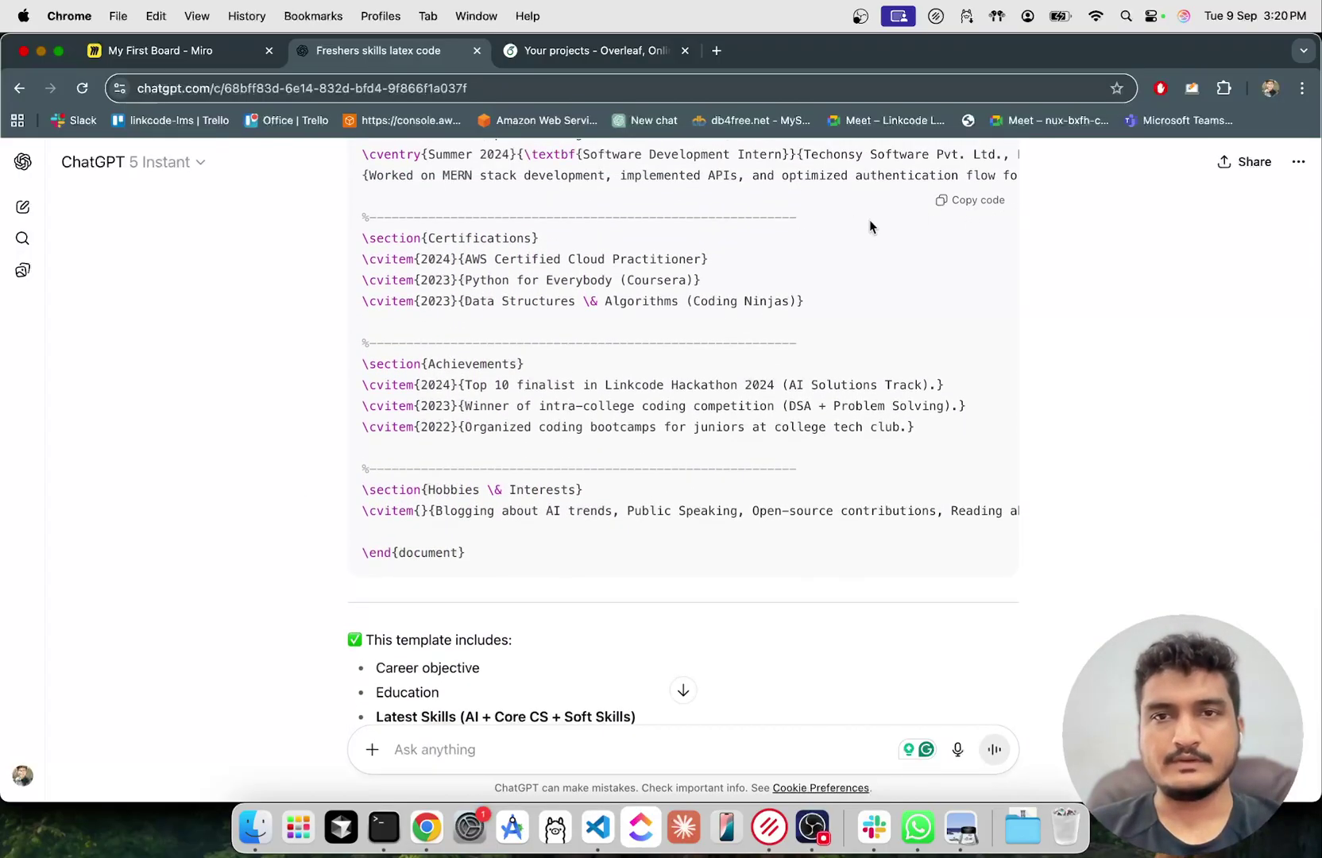
scroll(870, 226, "up", 3)
left_click(965, 201)
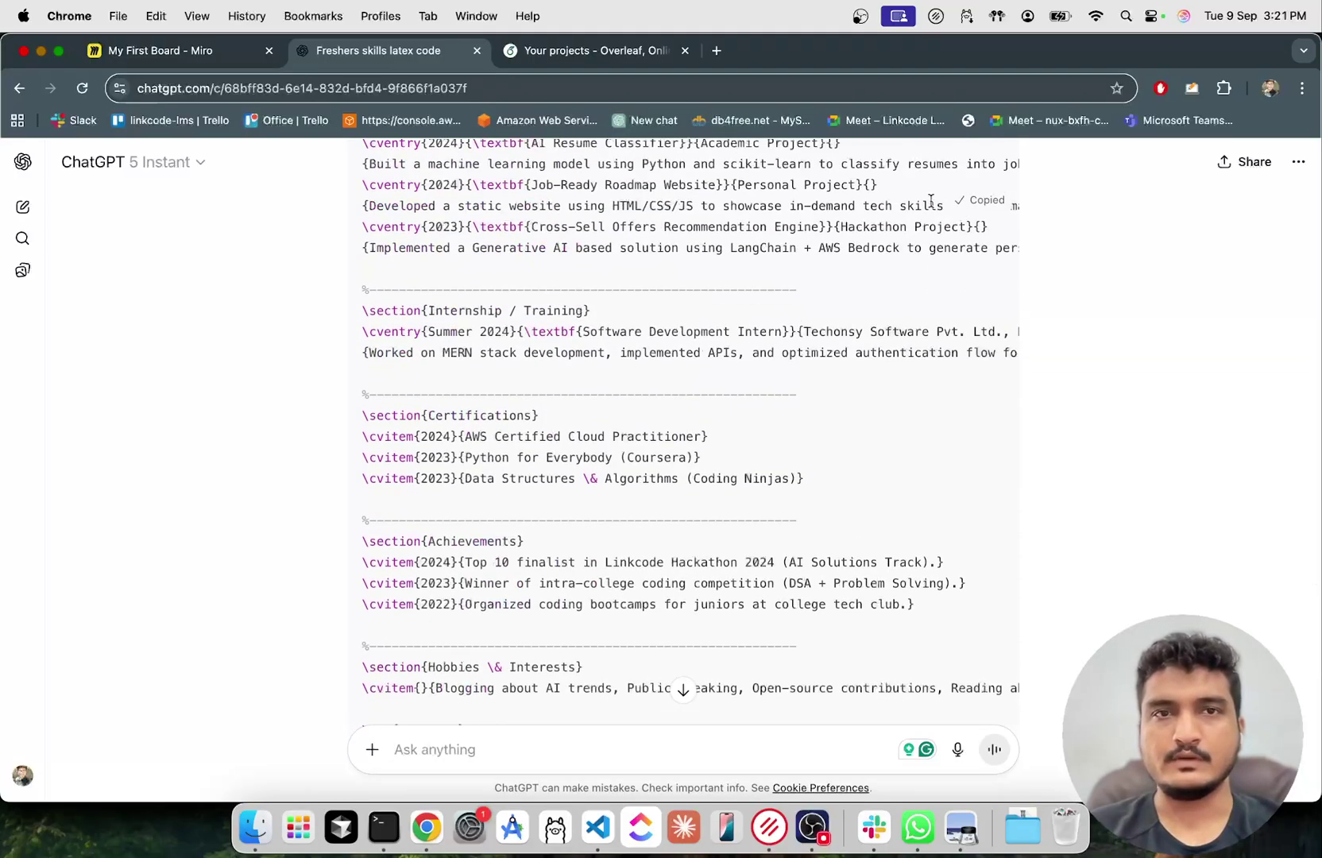
Create a blank Overleaf project named 'test' from the projects page
left_click(577, 49)
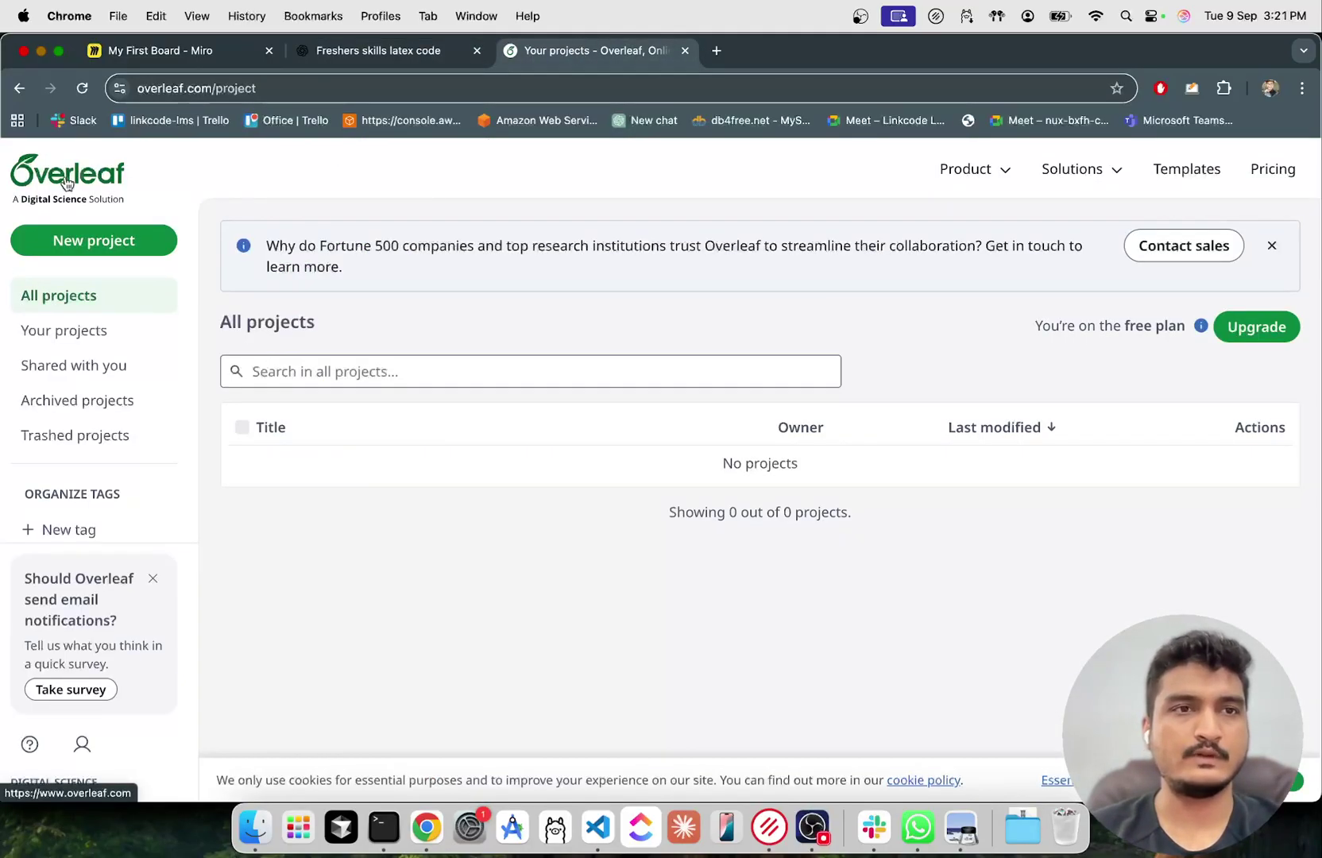
scroll(67, 183, "up", 5)
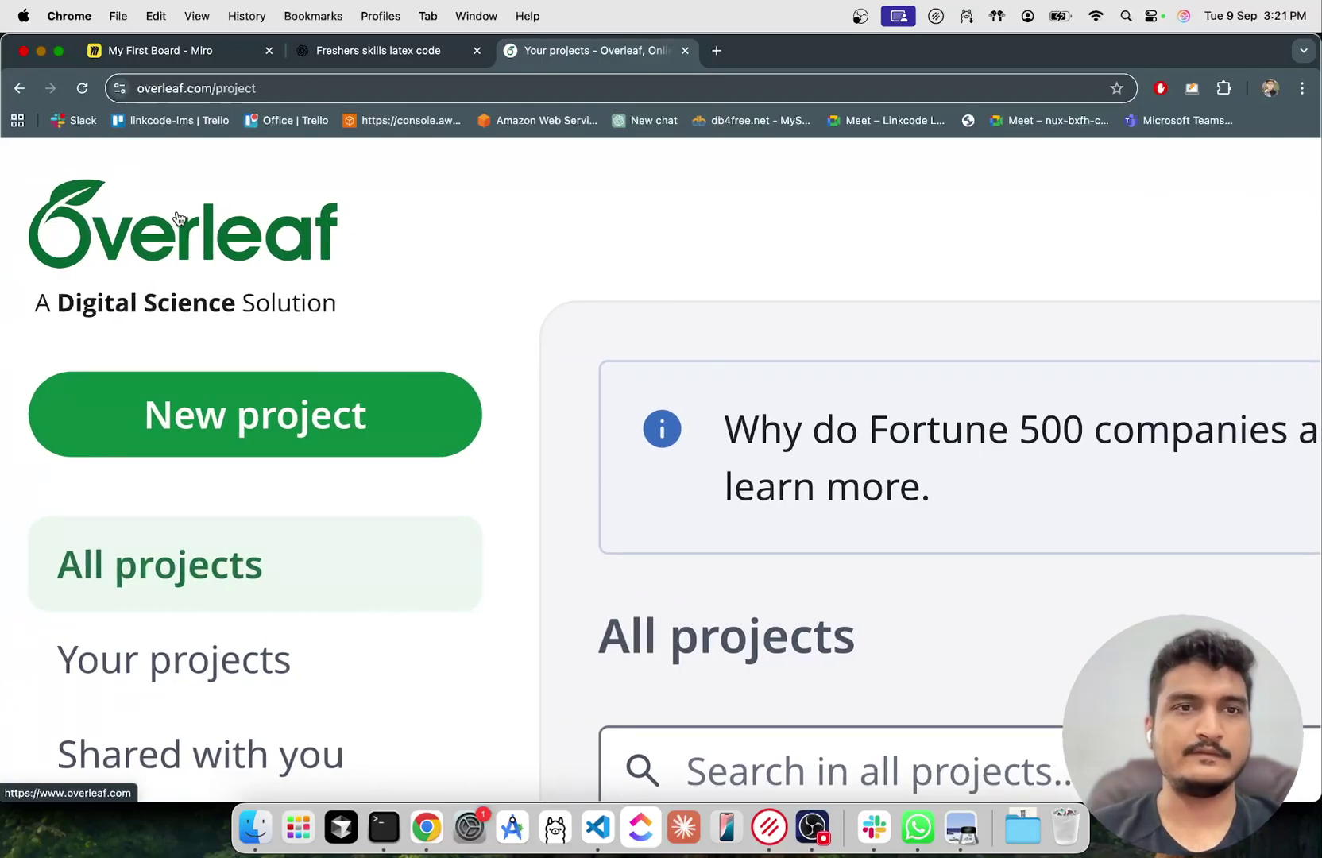
scroll(178, 218, "down", 5)
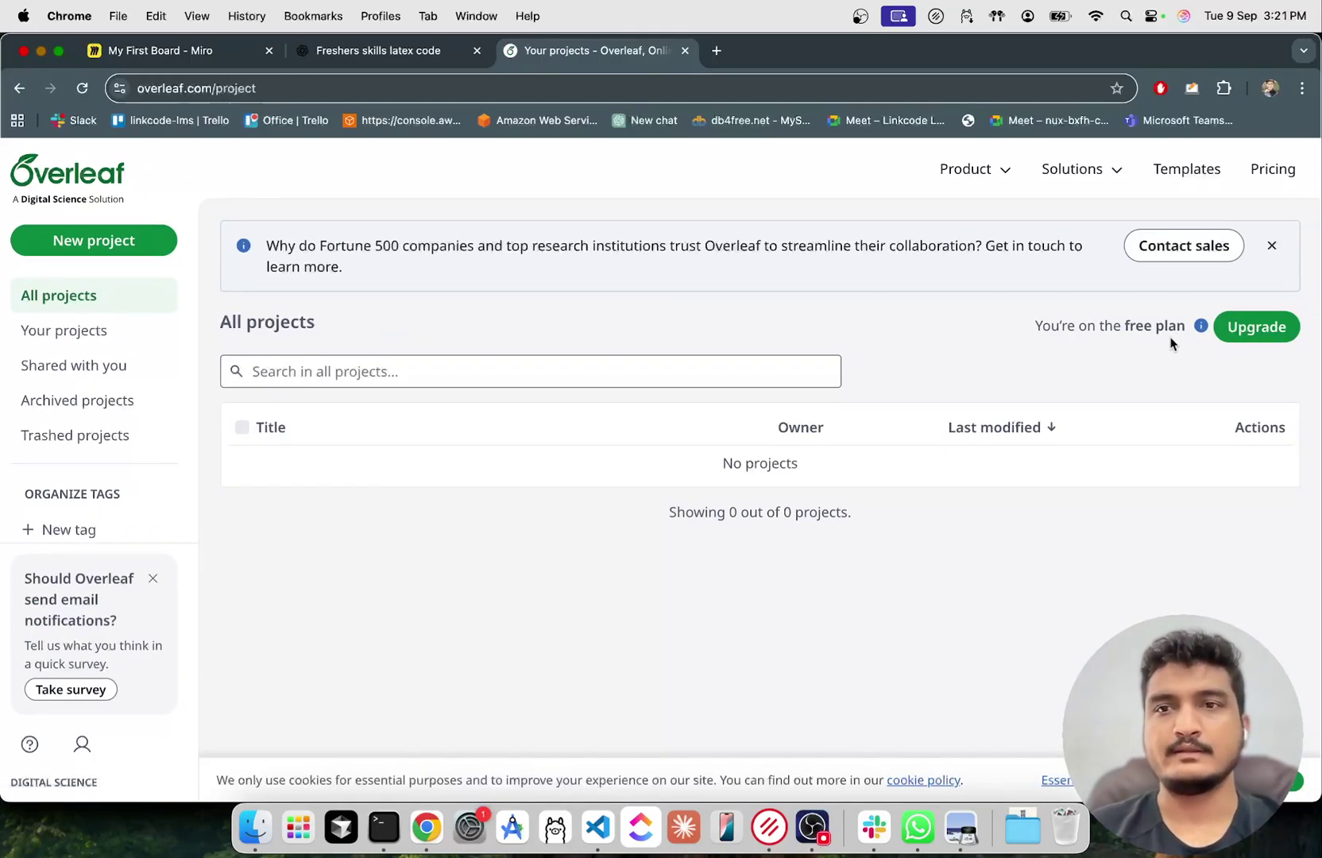
left_click(113, 249)
left_click(106, 278)
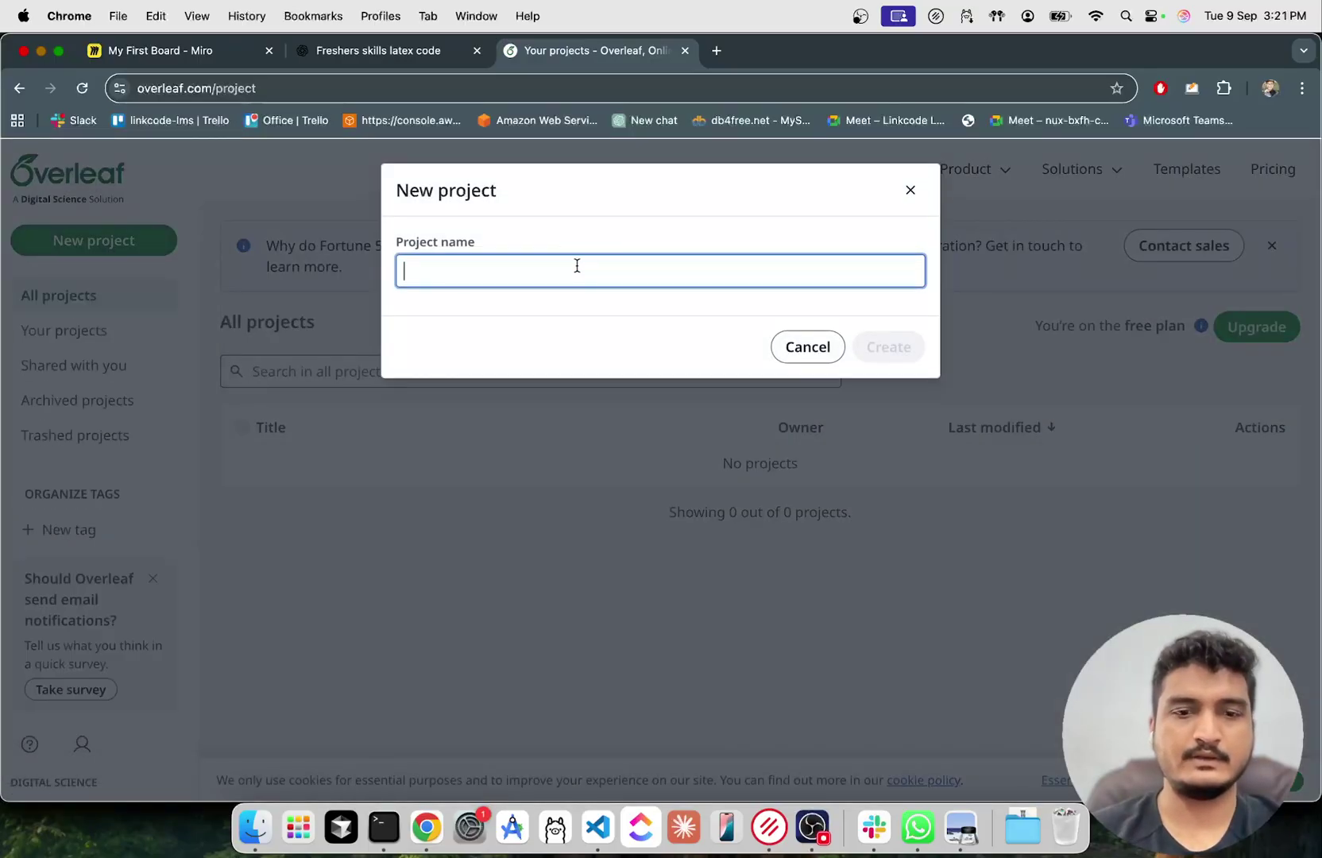
type("test")
key("Return")
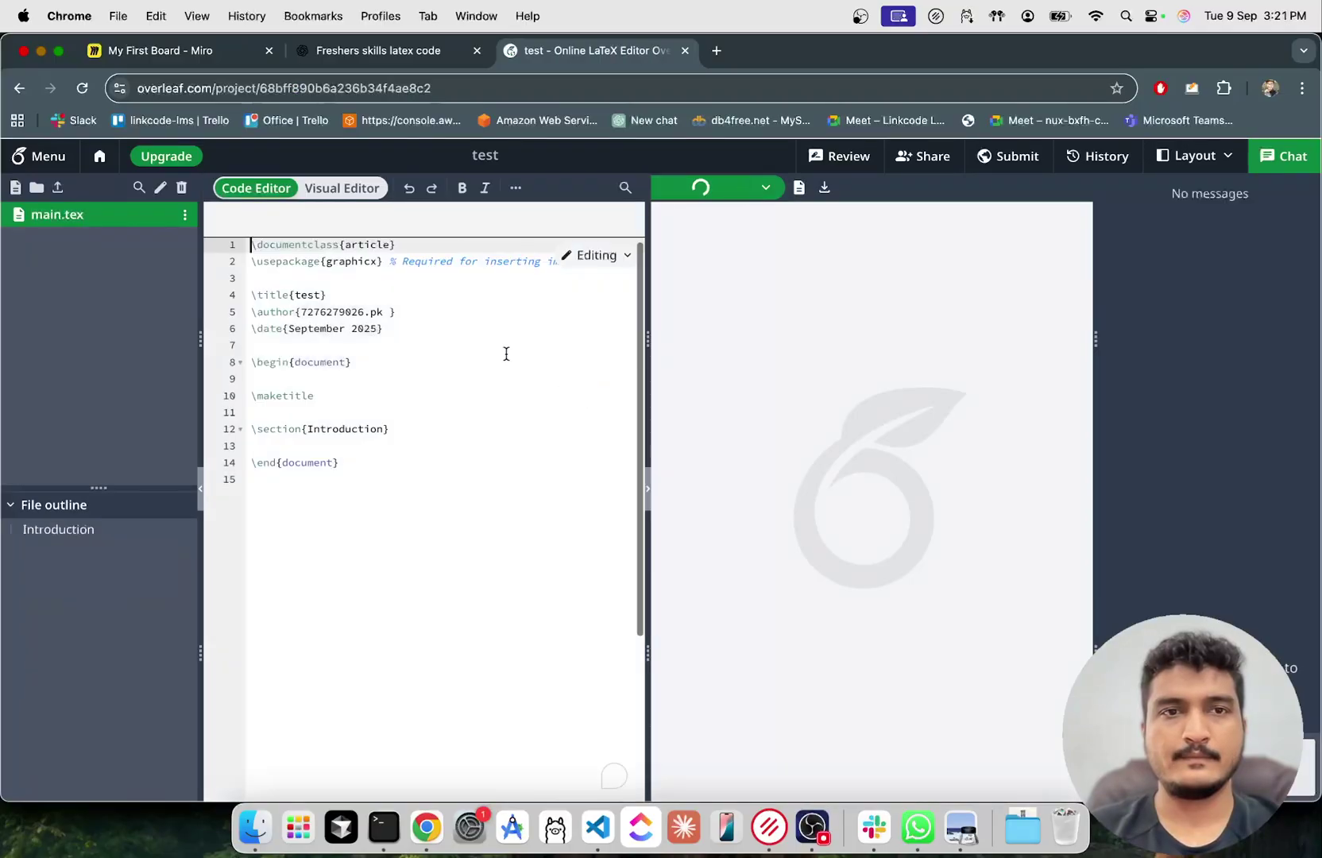
Replace main.tex's template with the pasted moderncv resume code and recompile
left_click(425, 395)
key("super+a")
key("super+v")
scroll(369, 413, "up", 20)
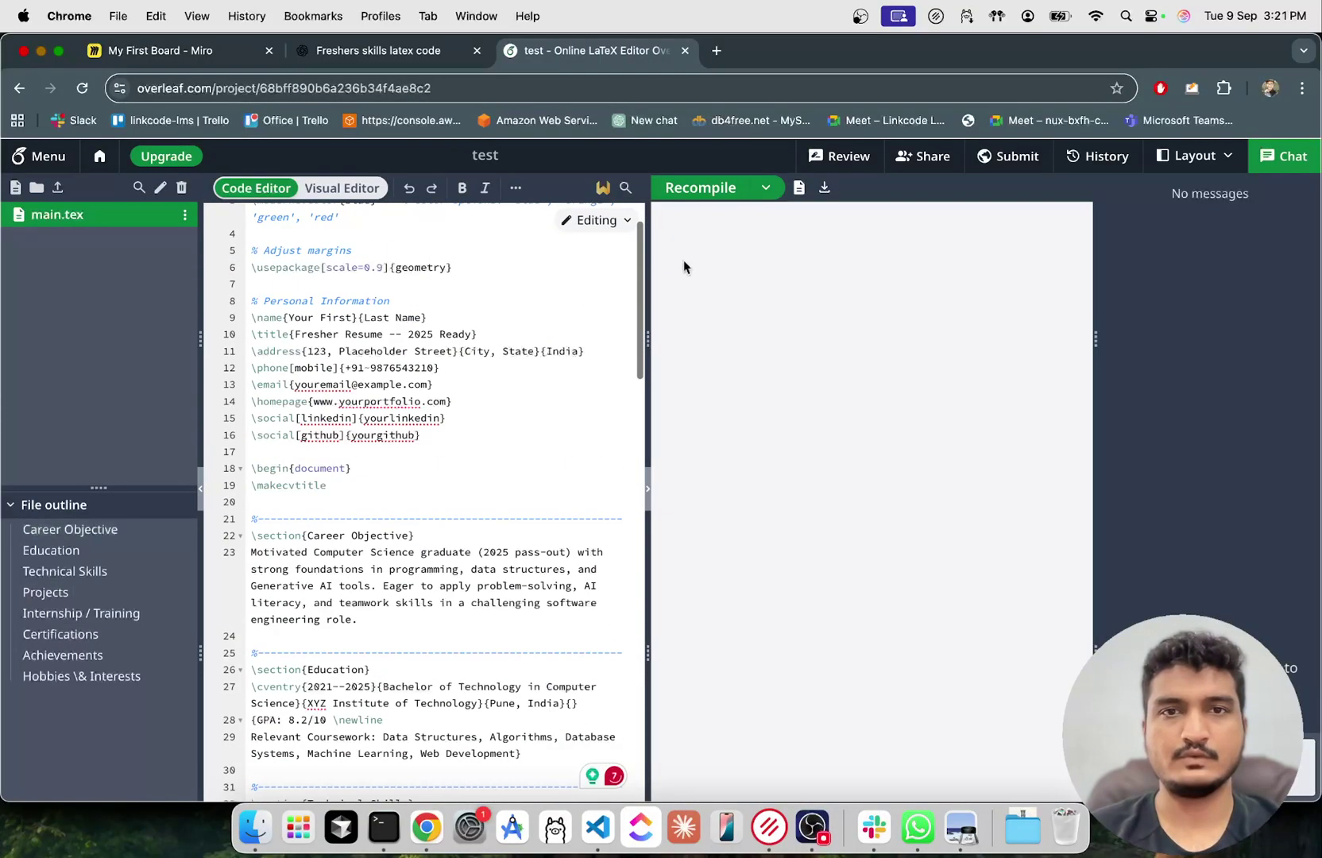
left_click(693, 195)
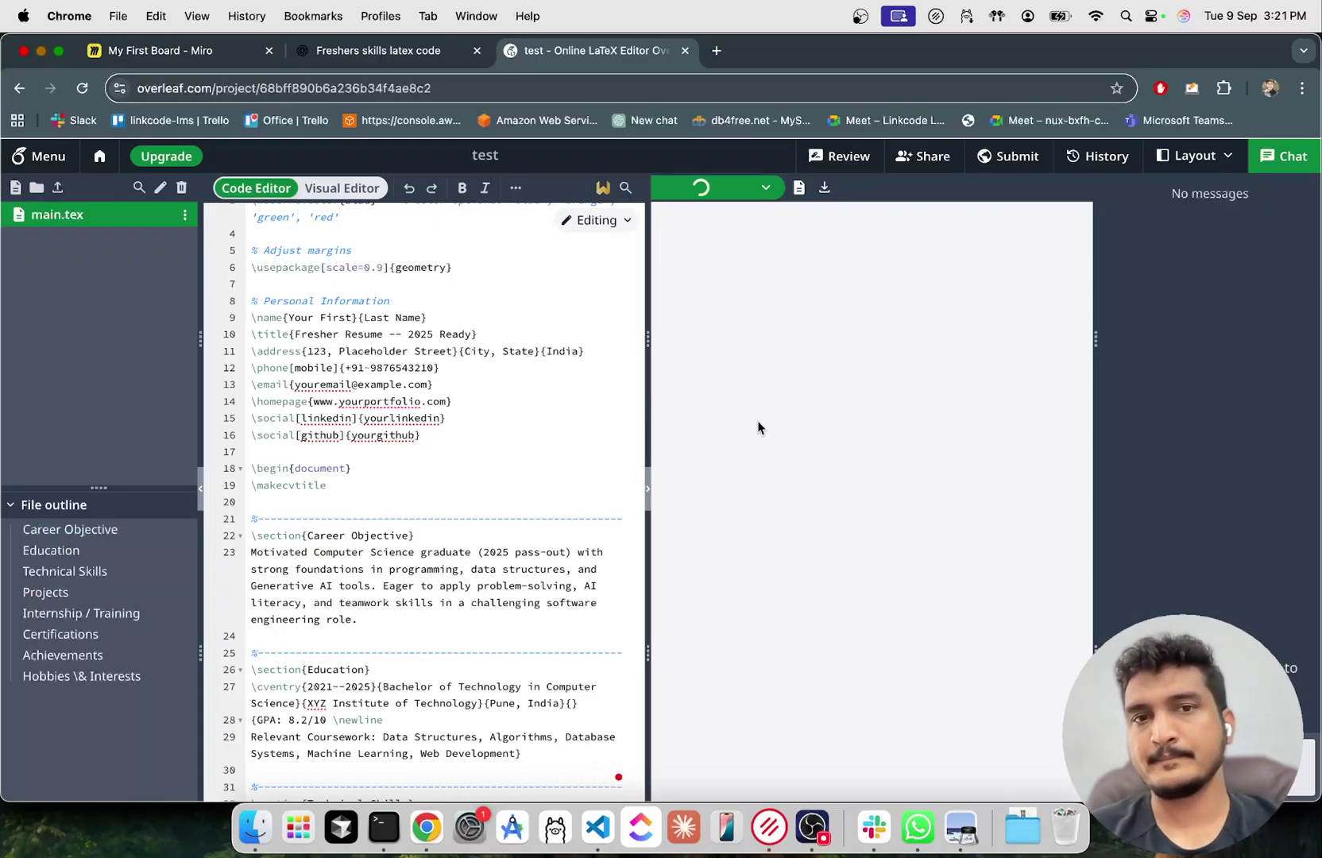
Review the compiled 'Fresher Resume -- 2025 Ready' PDF preview pages
scroll(509, 445, "up", 2)
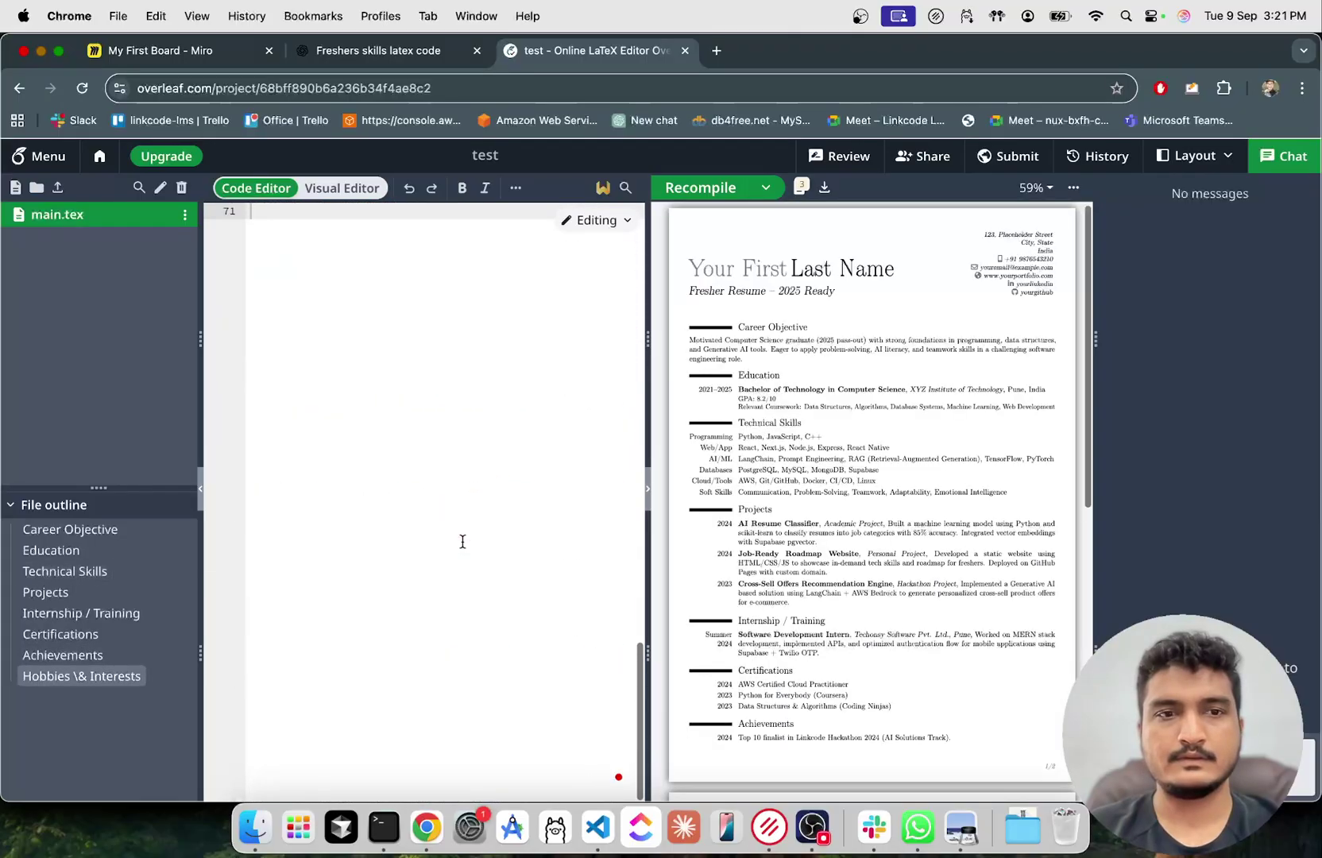
scroll(830, 540, "down", 10)
scroll(830, 540, "up", 10)
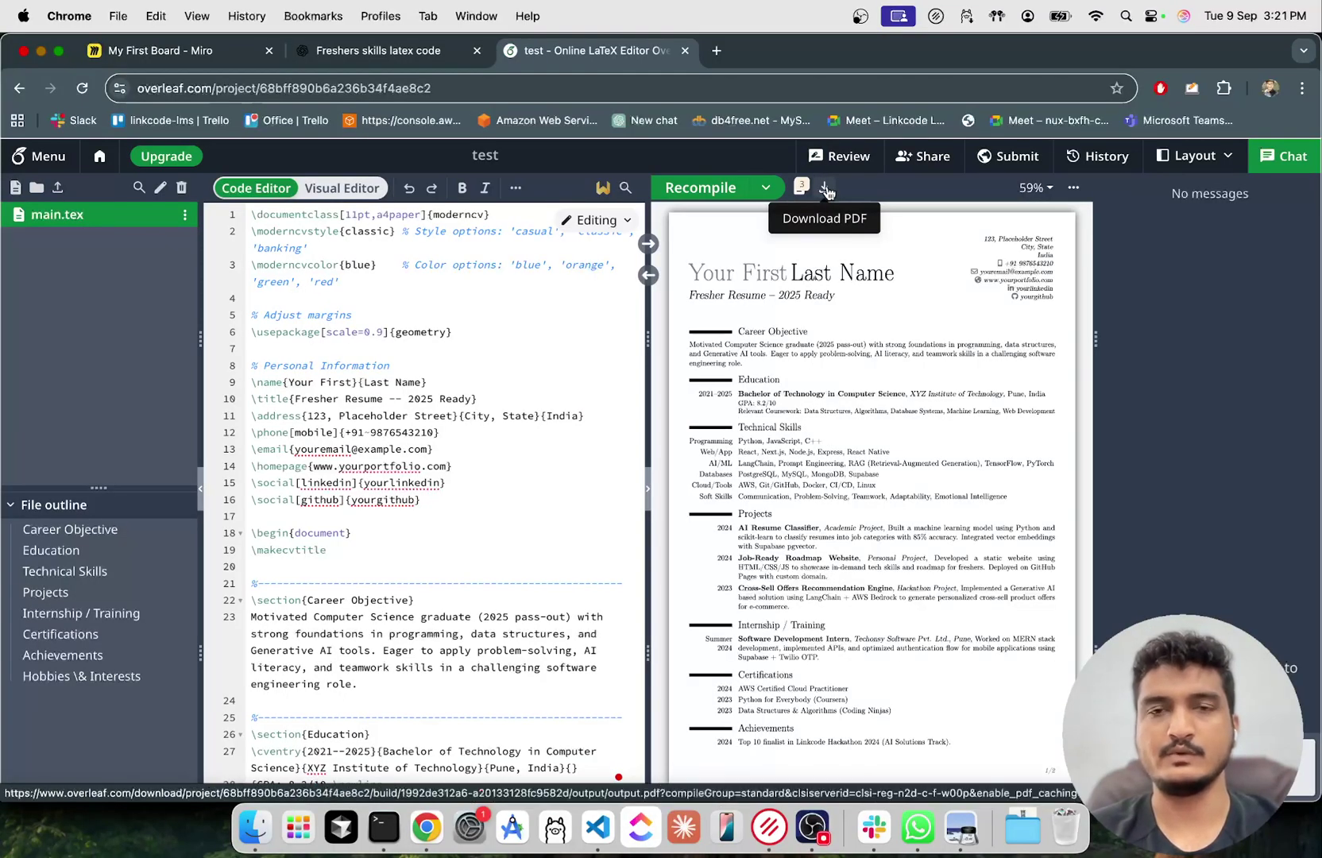
scroll(761, 389, "up", 3)
scroll(761, 389, "down", 5)
scroll(762, 390, "up", 4)
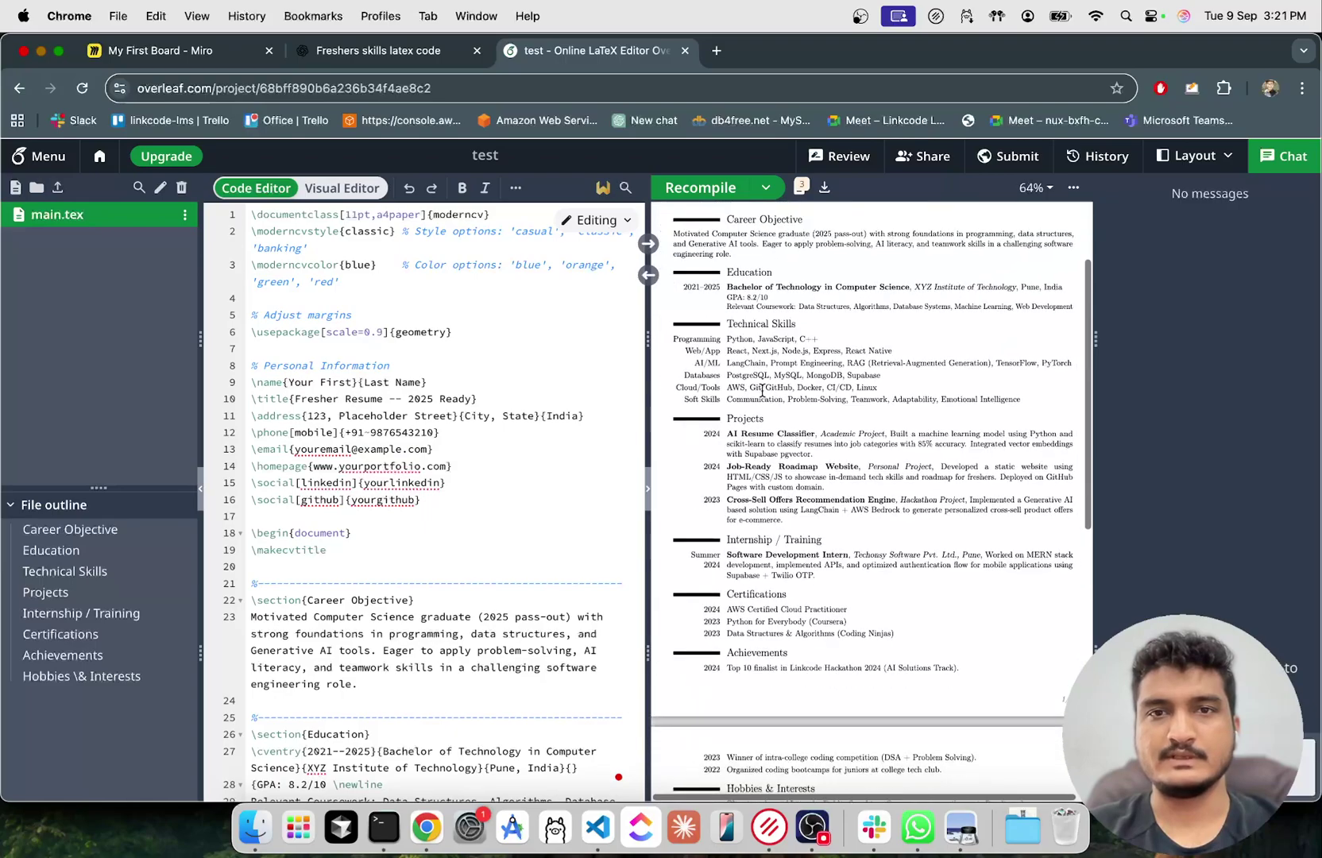
Check the ChatGPT conversation, then return to the test project and select all the resume code
left_click(433, 398)
left_click(351, 48)
scroll(487, 697, "down", 8)
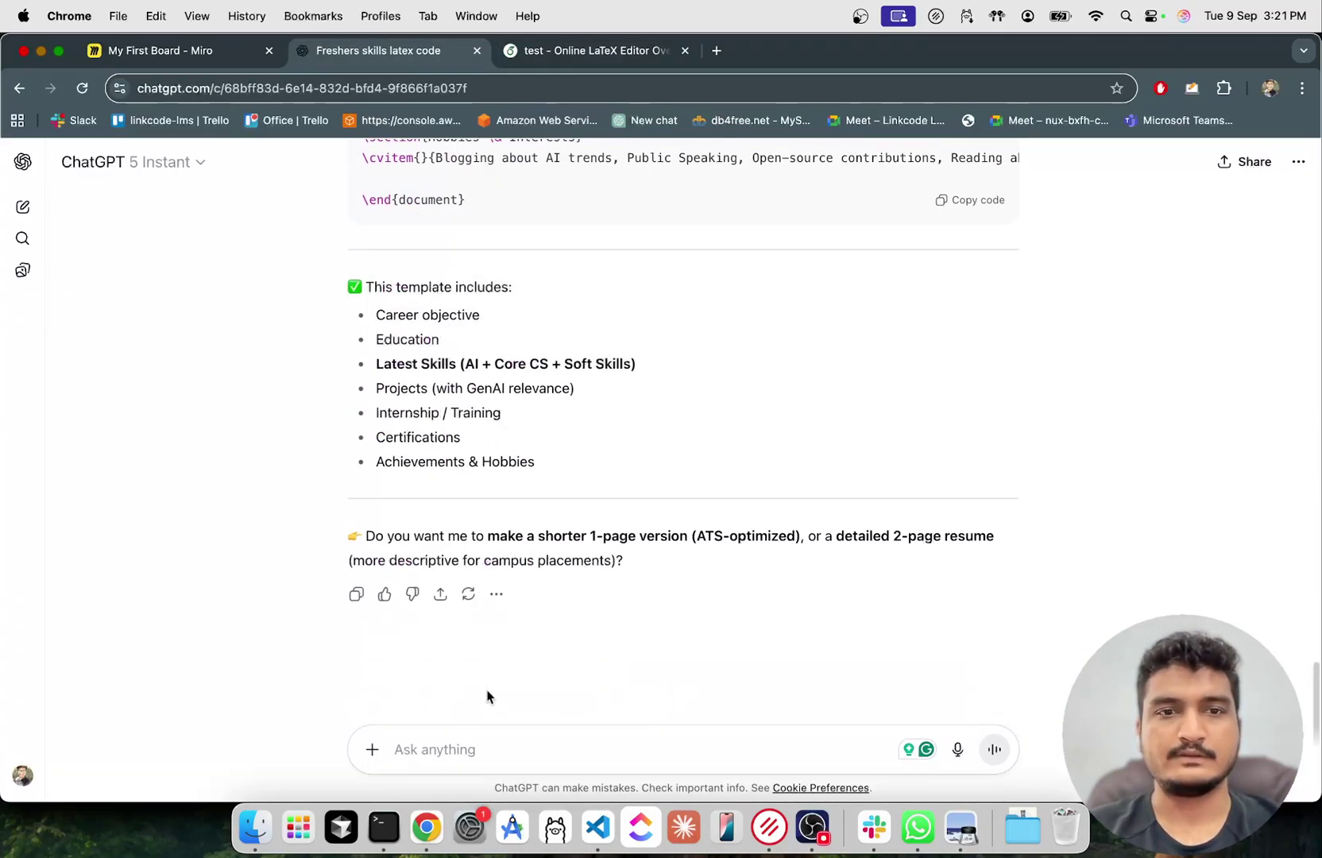
key("ctrl+Tab")
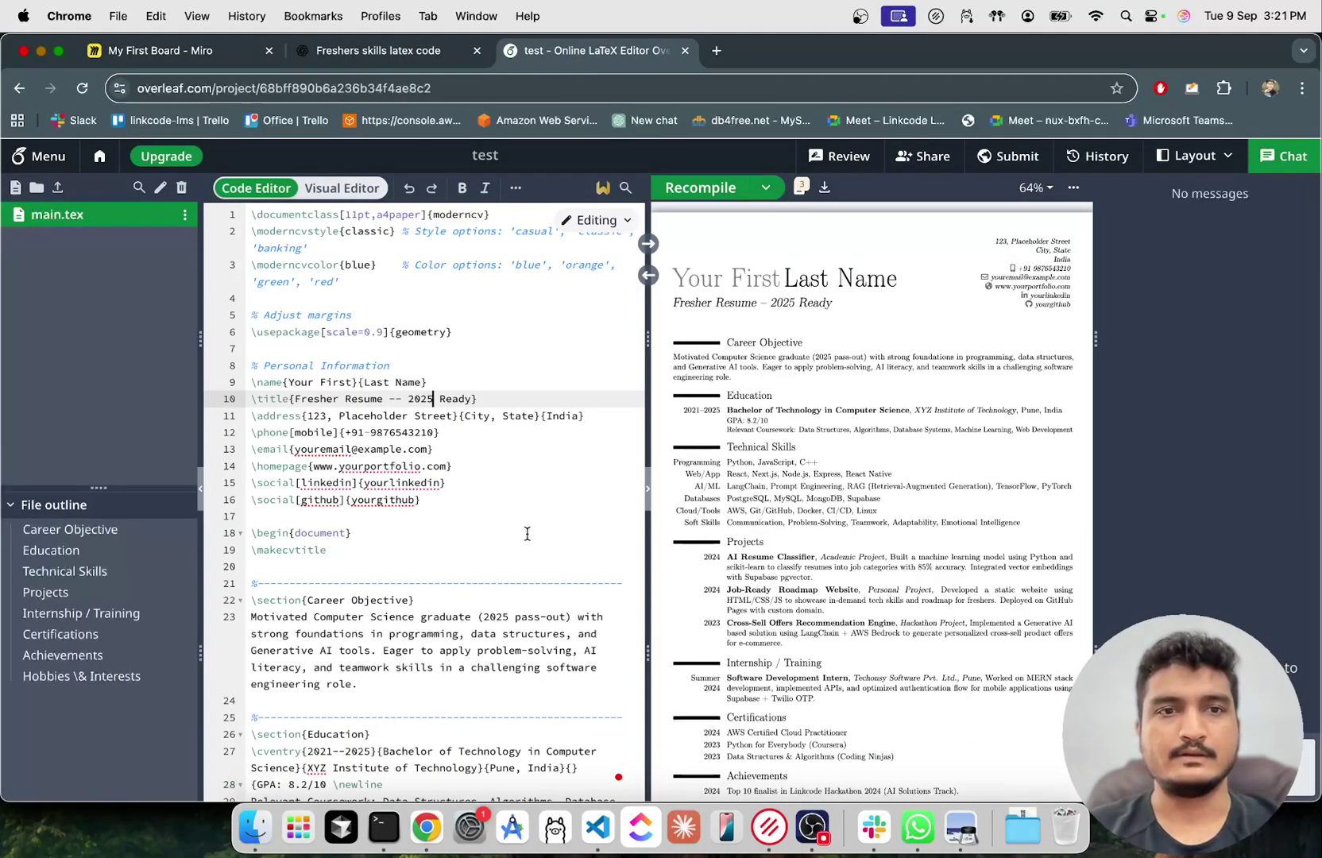
left_click(527, 534)
key("super+a")
left_click(473, 515)
scroll(816, 496, "down", 3)
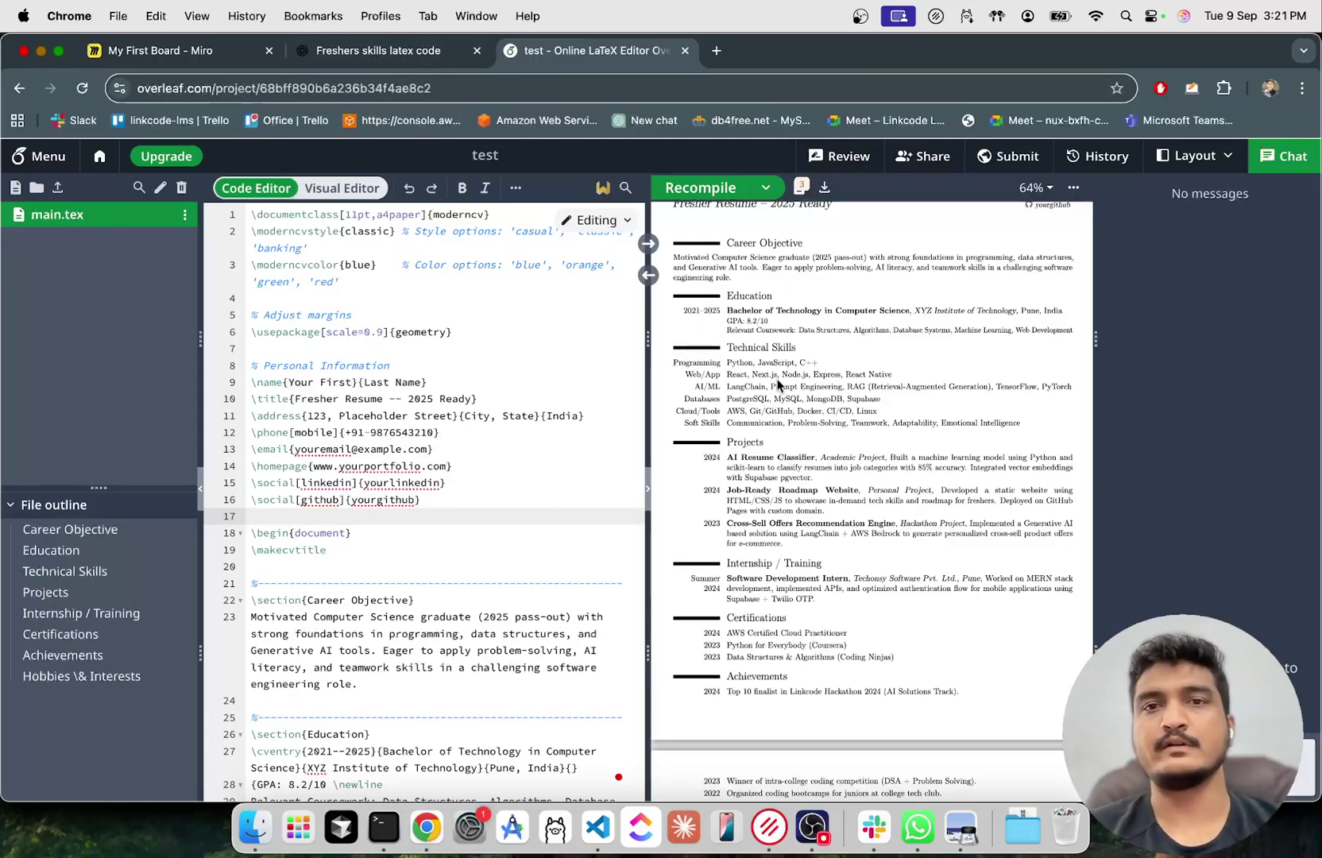
scroll(778, 385, "up", 3)
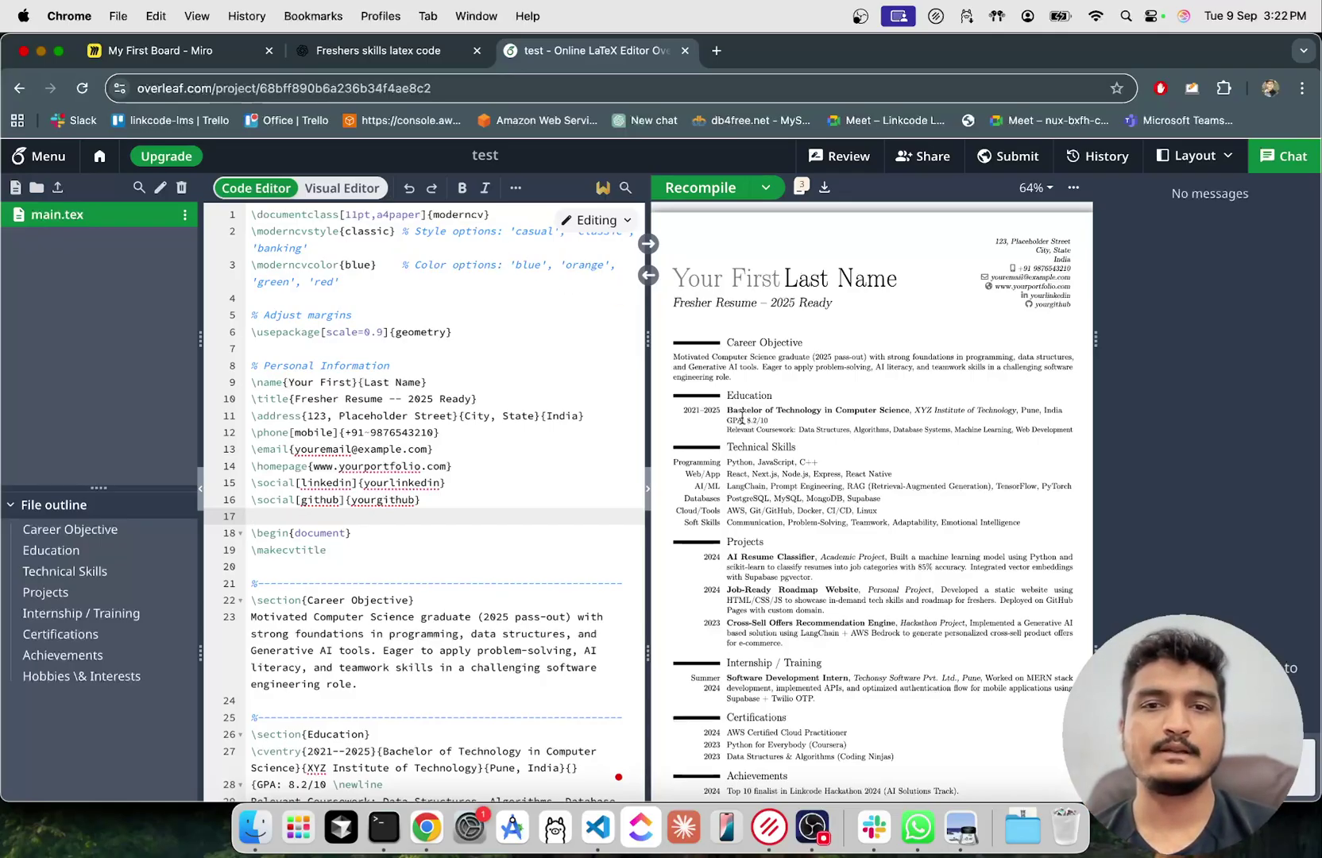
scroll(742, 417, "down", 2)
scroll(742, 418, "down", 6)
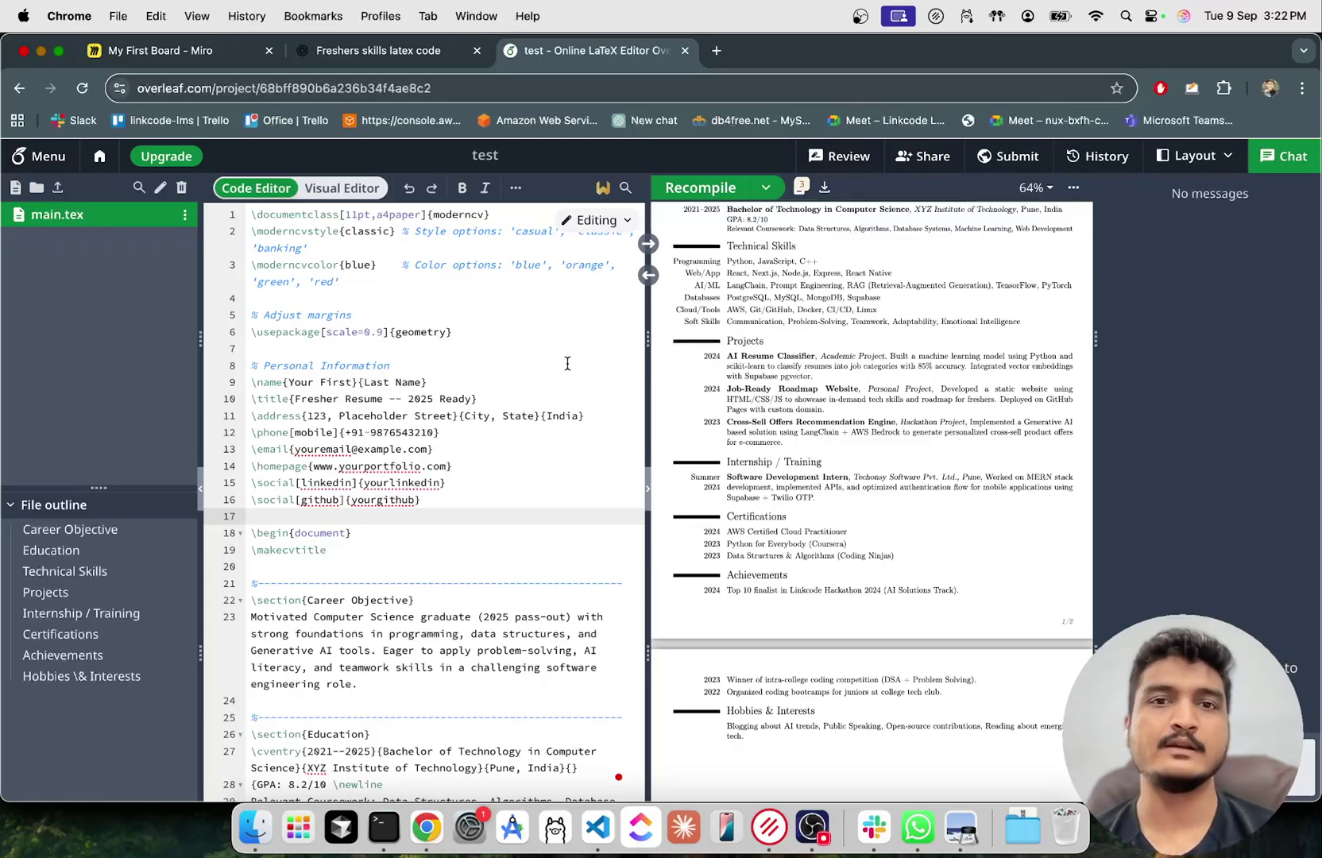
scroll(717, 524, "down", 1)
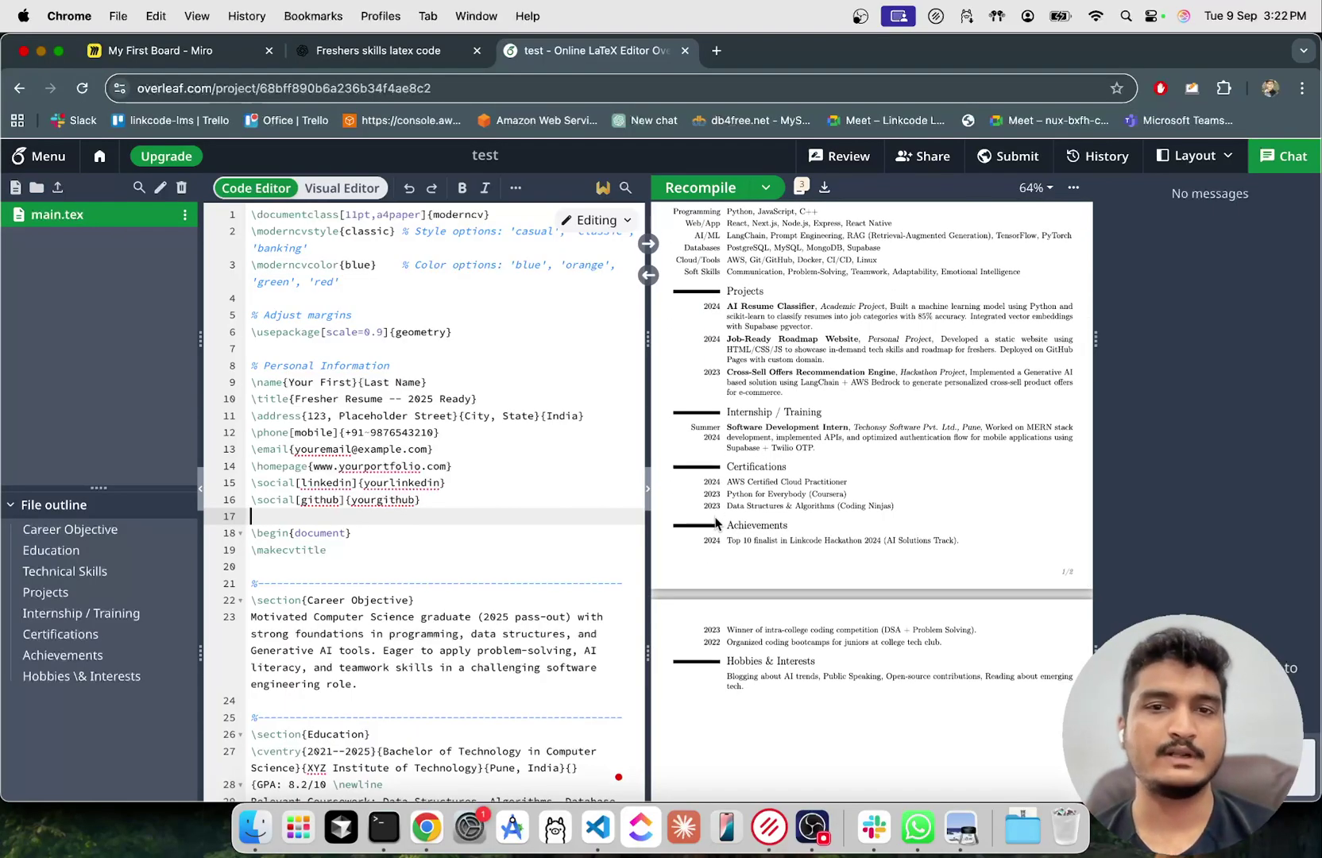